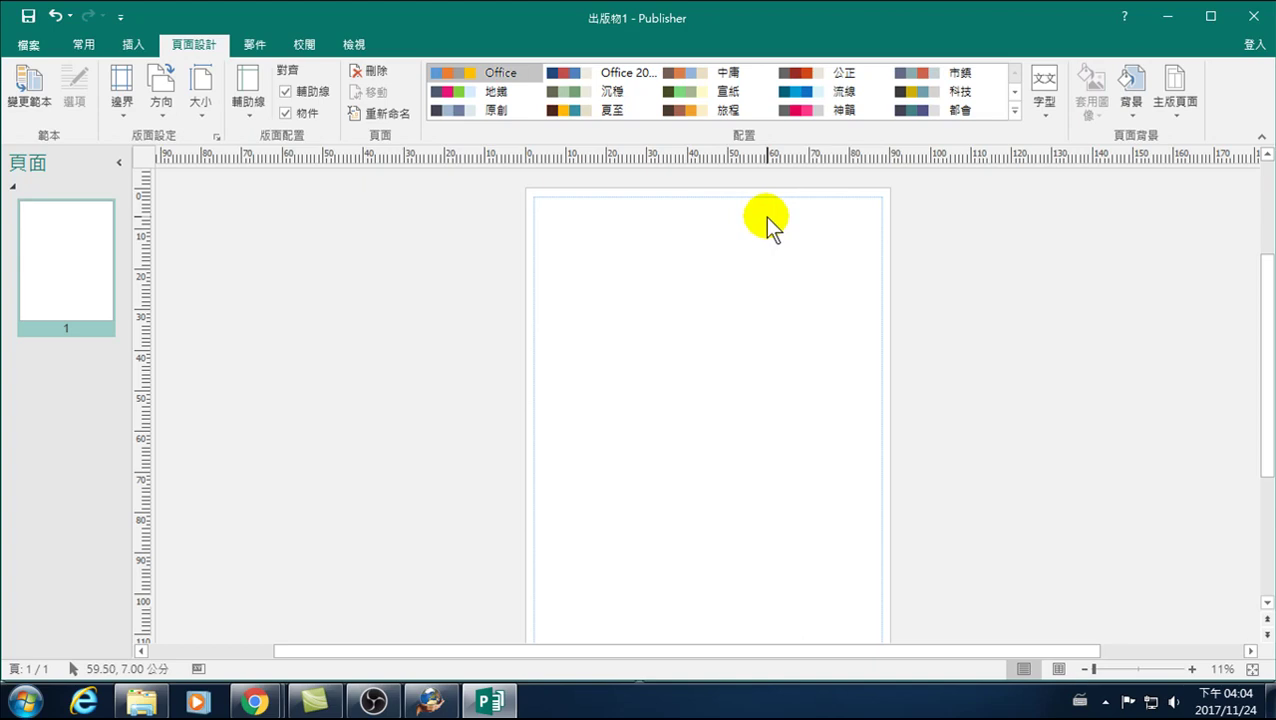
# - Draw a text box across the top of the page with 繪製文字方塊
pyautogui.keyDown('ctrl'); pyautogui.scroll(-1, 546, 201); pyautogui.keyUp('ctrl')
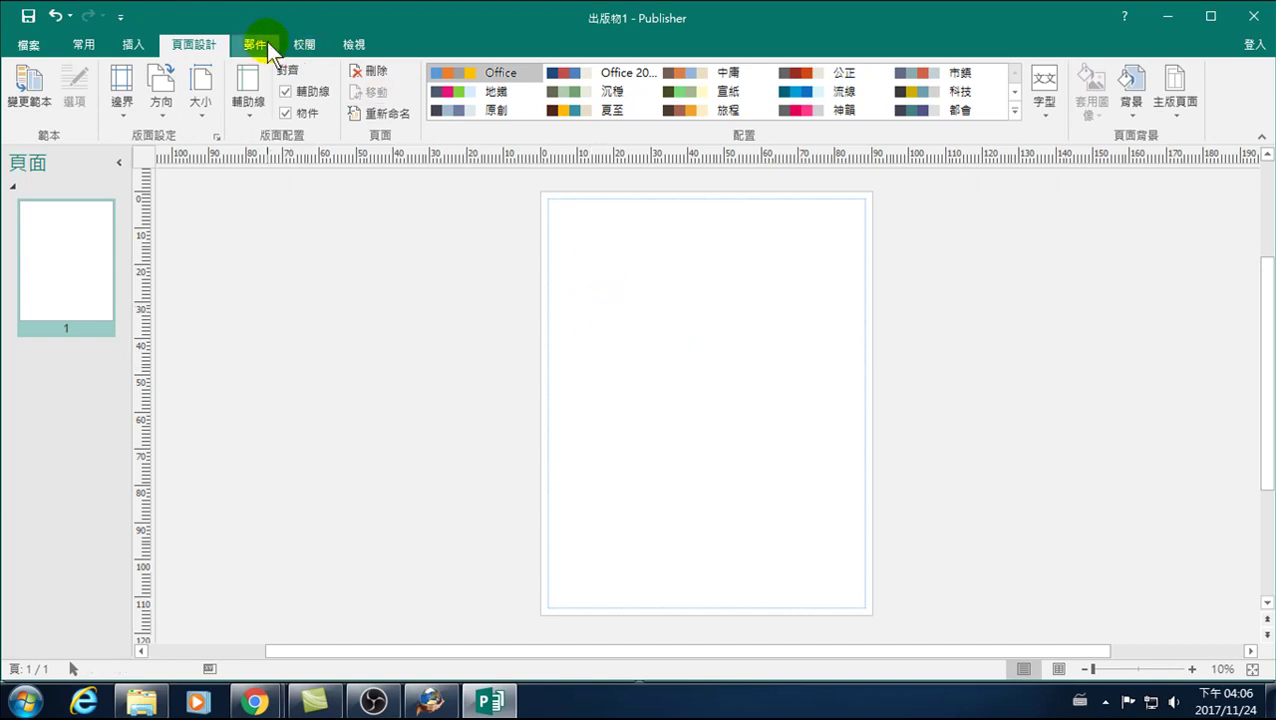
pyautogui.click(84, 44)
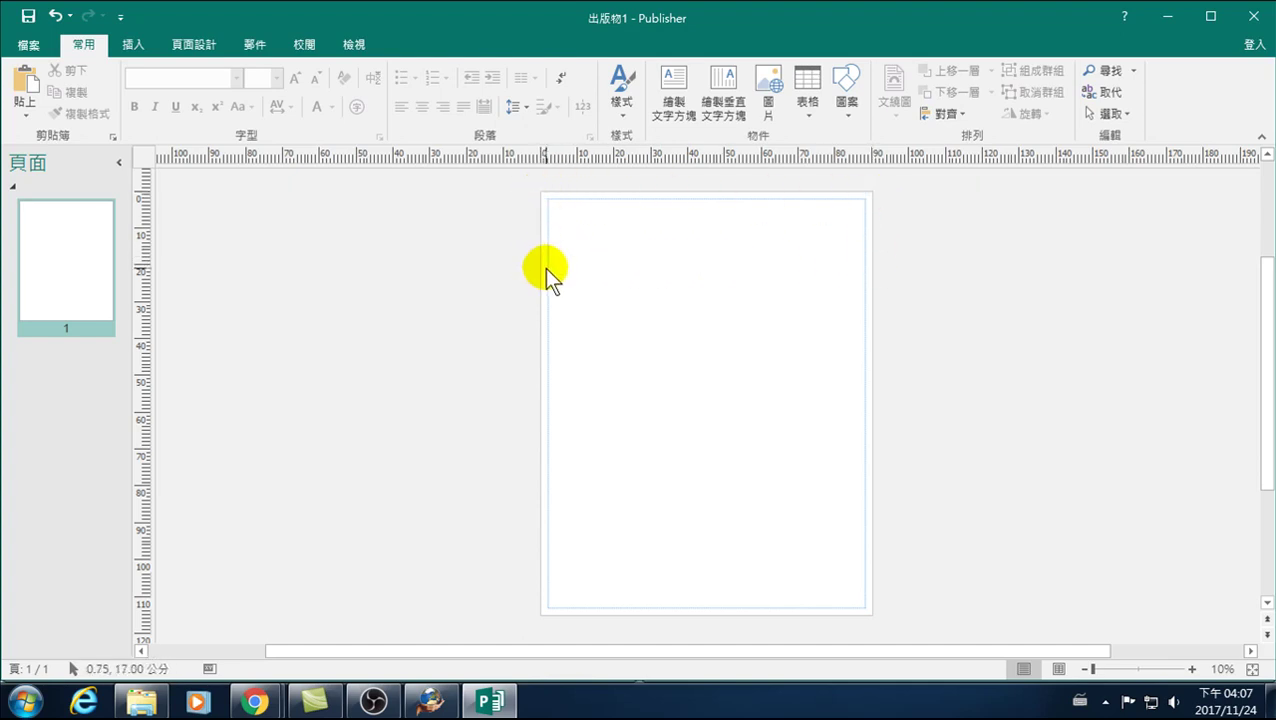
pyautogui.click(137, 42)
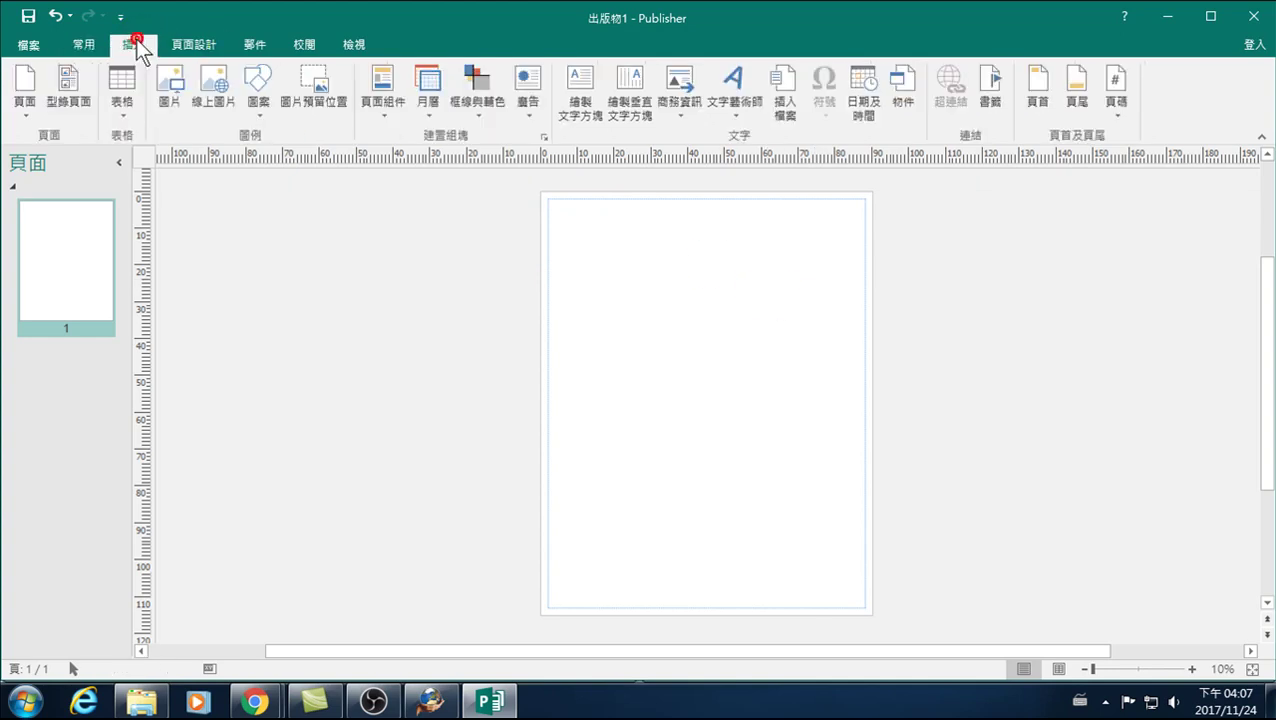
pyautogui.click(578, 86)
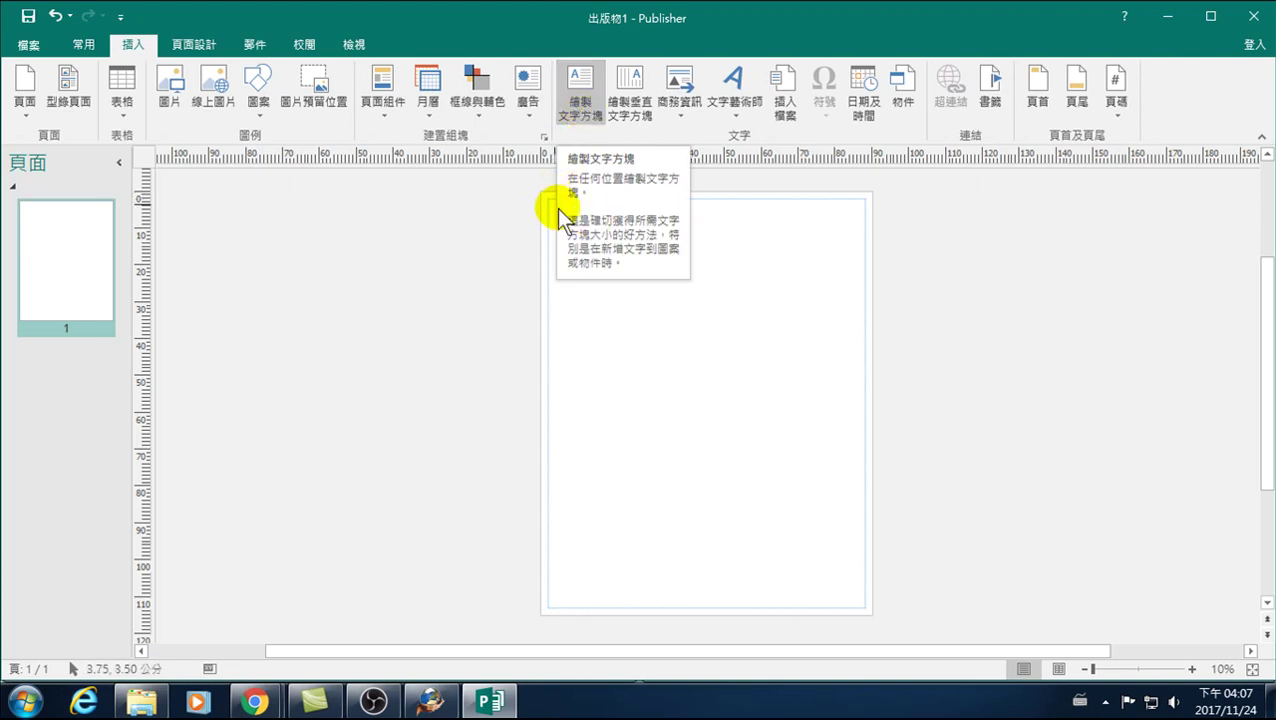
pyautogui.moveTo(548, 197)
pyautogui.mouseDown()
pyautogui.moveTo(672, 276)
pyautogui.moveTo(866, 271)
pyautogui.mouseUp()
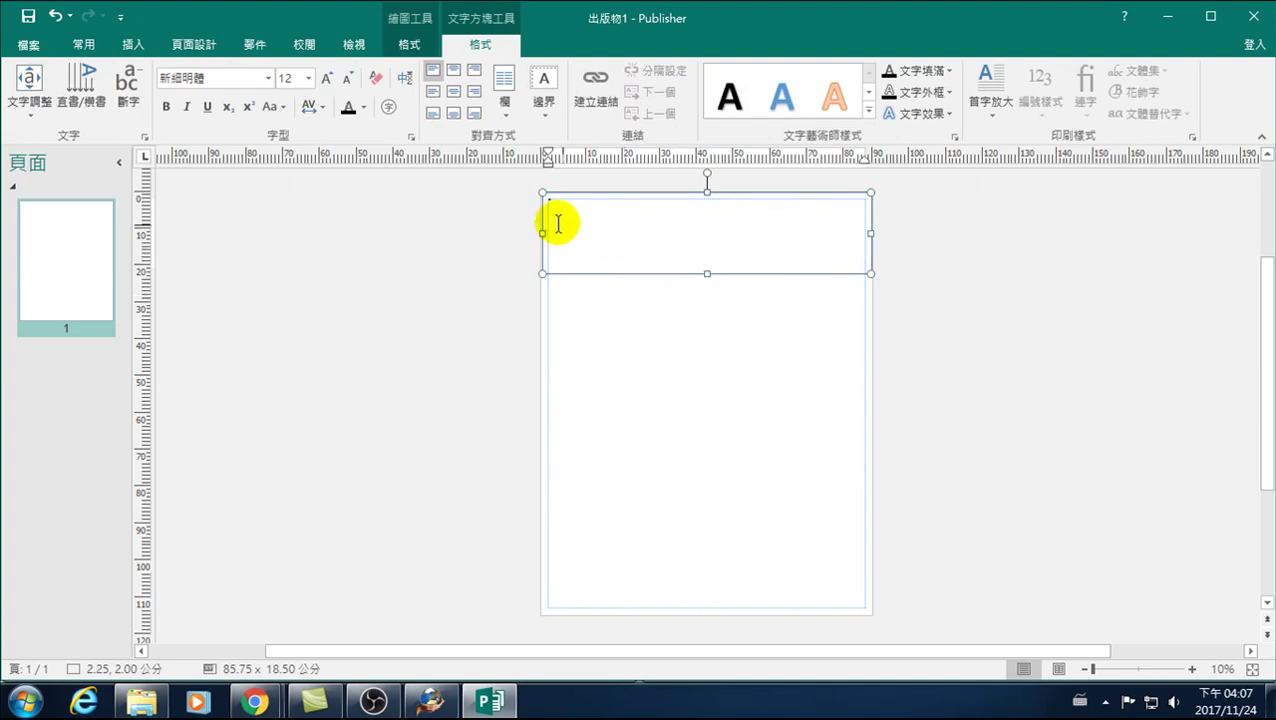
# - Set the text box font size to 72 point
pyautogui.click(324, 77)
pyautogui.click(324, 77)
pyautogui.click(324, 77)
pyautogui.click(324, 77)
pyautogui.click(324, 77)
pyautogui.click(324, 77)
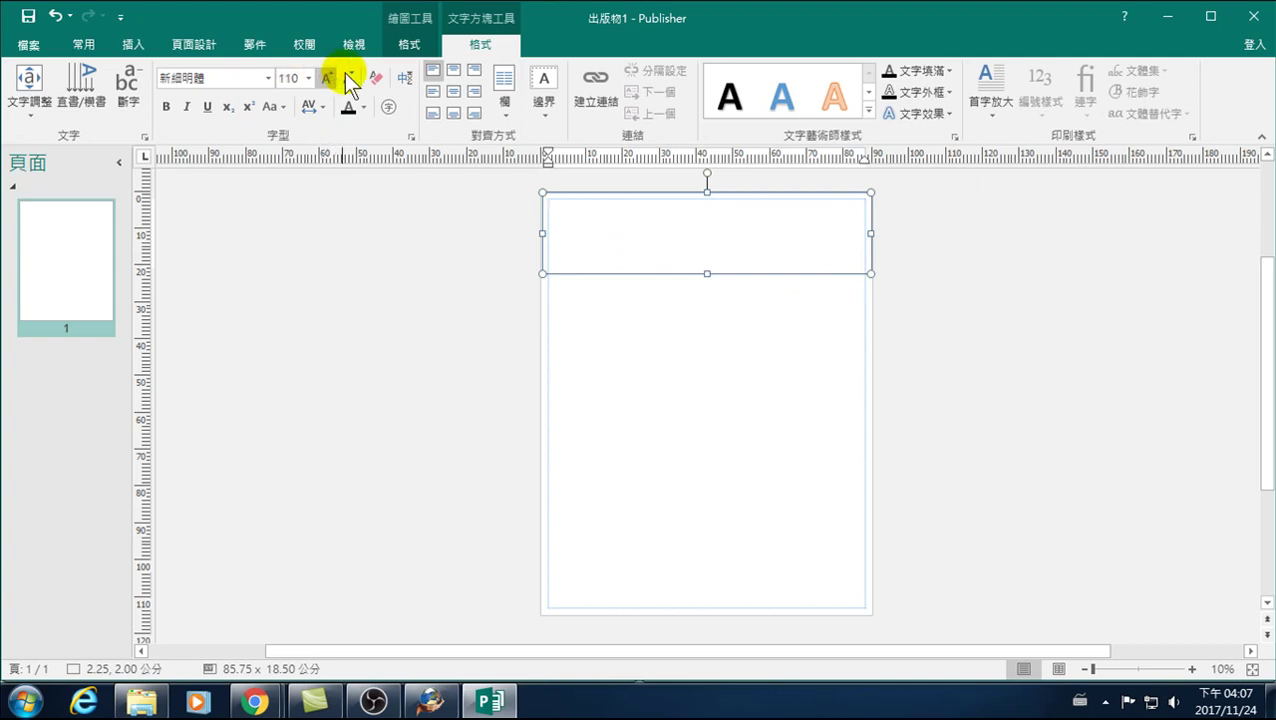
pyautogui.click(346, 76)
pyautogui.click(346, 77)
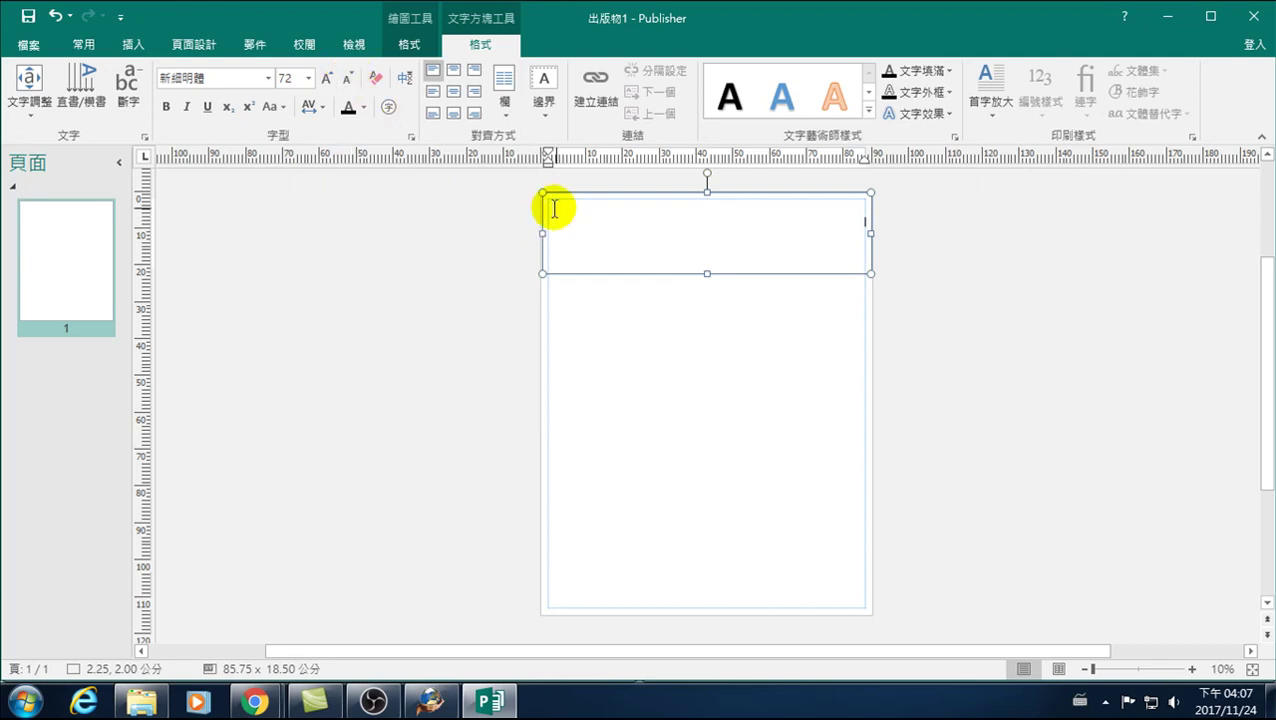
# - Type text with the Chinese IME and add 海報 at the start of the line
pyautogui.write('電')
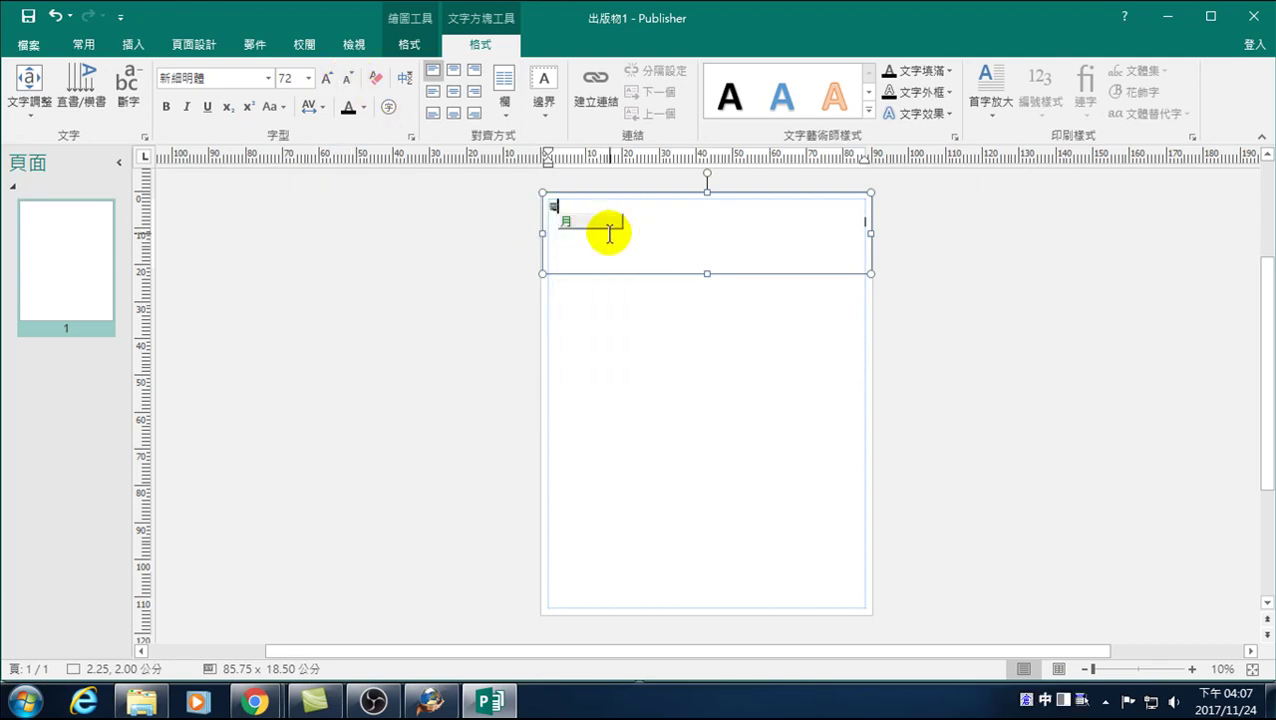
pyautogui.write('腦科學')
pyautogui.press('Down')
pyautogui.press('Return')
pyautogui.press('Home')
pyautogui.write('澄明')
pyautogui.press('Down')
pyautogui.press('Return')
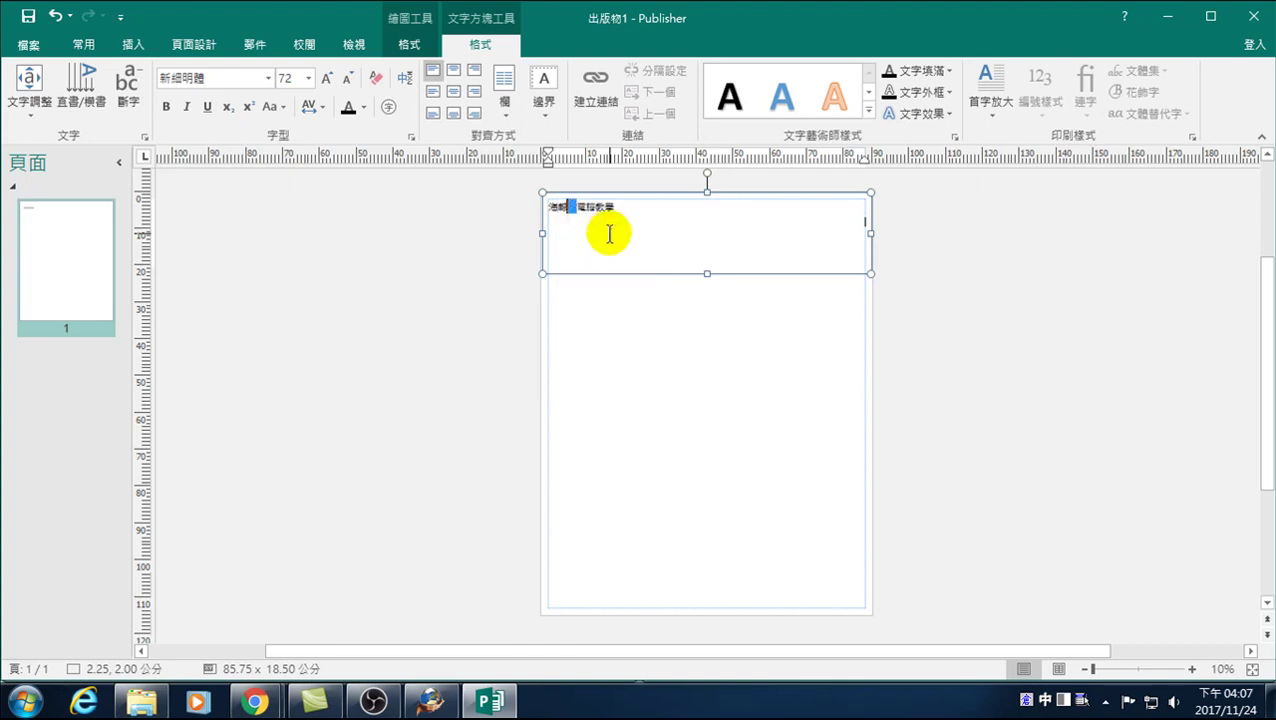
# - Complete 製作工作坊 after 海報 and delete the unwanted 電腦教學 text
pyautogui.write('製作工')
pyautogui.hotkey('shift', '8')
pyautogui.hotkey('shift', '7')
pyautogui.press('Escape')
pyautogui.hotkey('shift', 'Right')
pyautogui.hotkey('shift', 'Right')
pyautogui.hotkey('shift', 'Right')
pyautogui.hotkey('shift', 'Right')
pyautogui.press('Return')
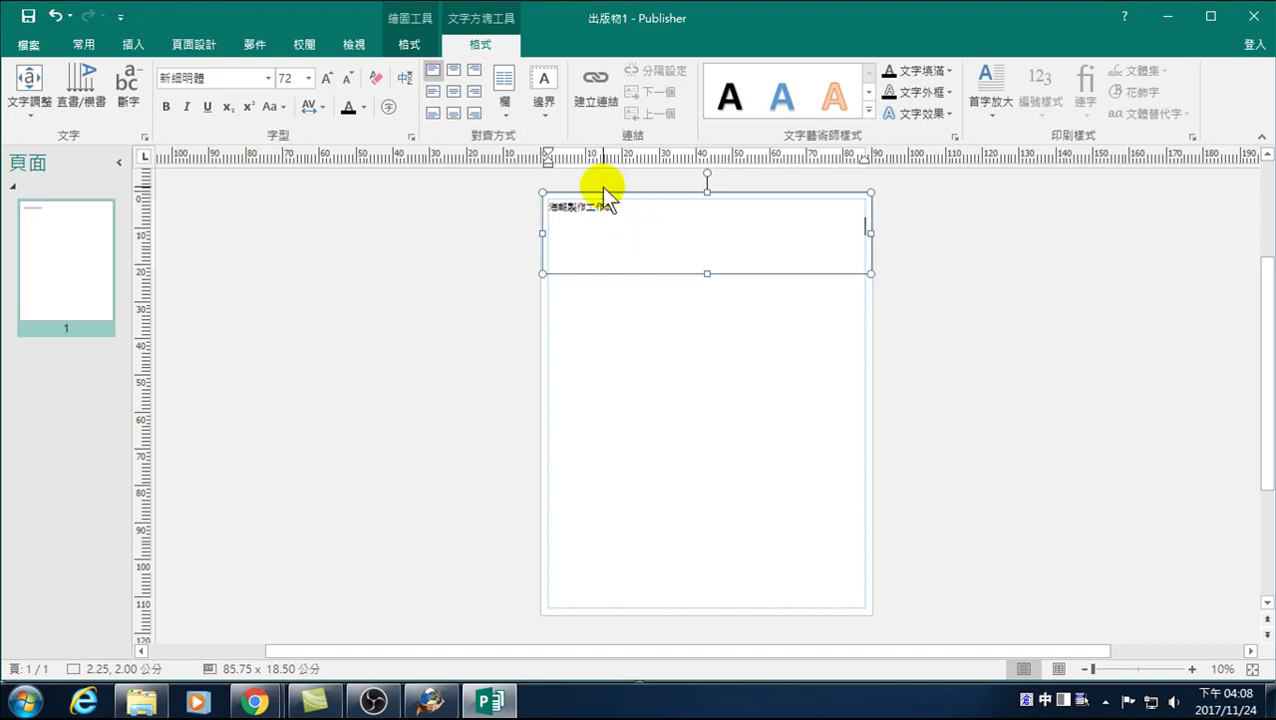
pyautogui.click(641, 206)
# - Centre 海報製作工作坊 in its box and enlarge it from 72 to 90 point
pyautogui.click(454, 92)
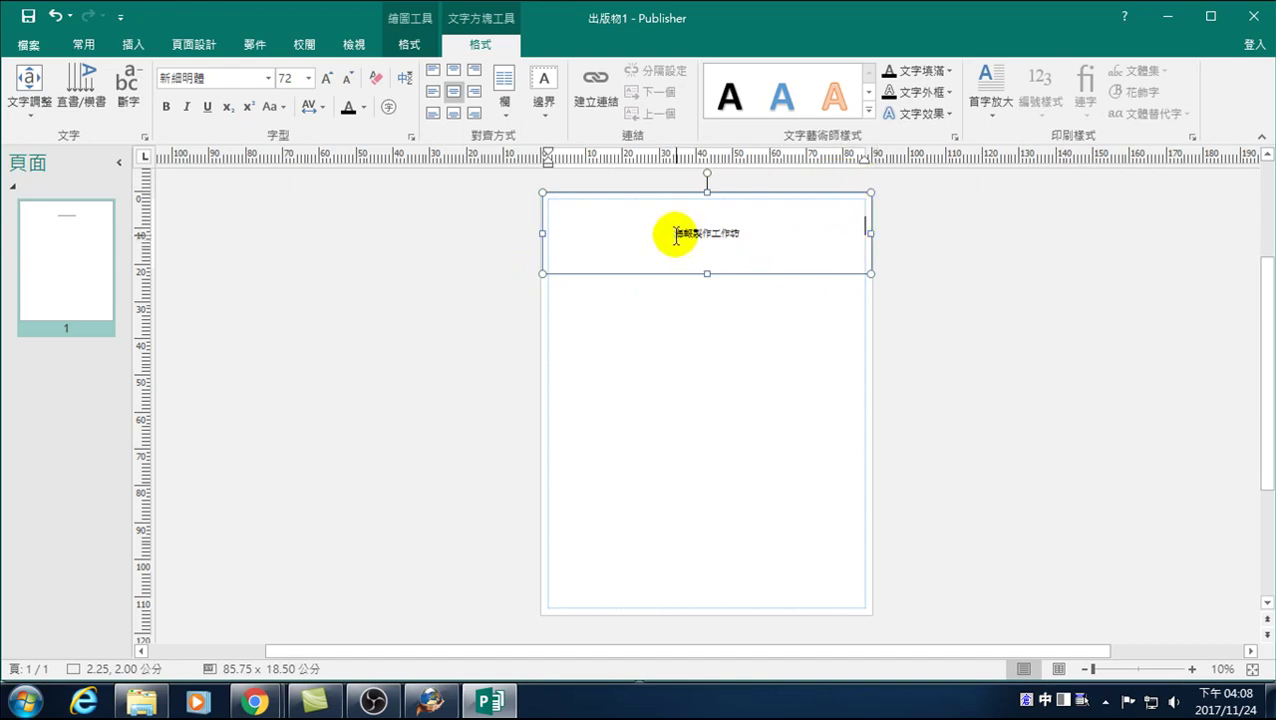
pyautogui.moveTo(674, 236); pyautogui.dragTo(760, 233)
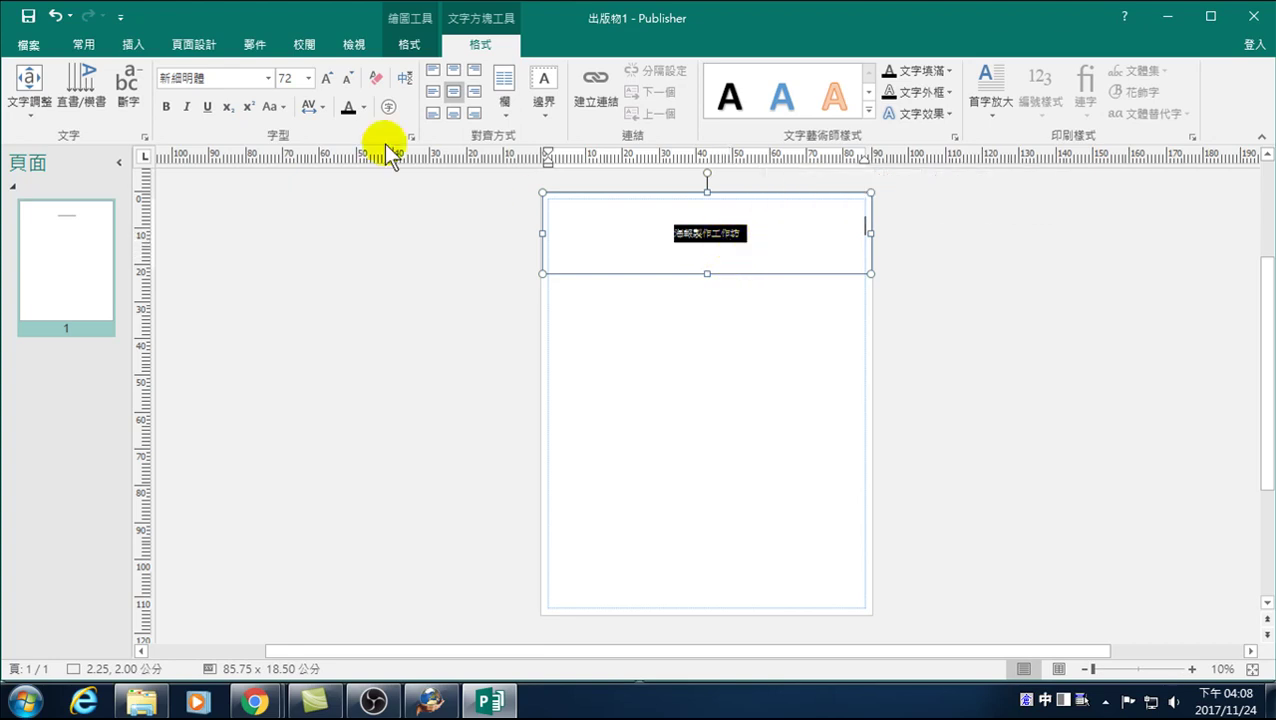
pyautogui.click(326, 80)
pyautogui.click(326, 84)
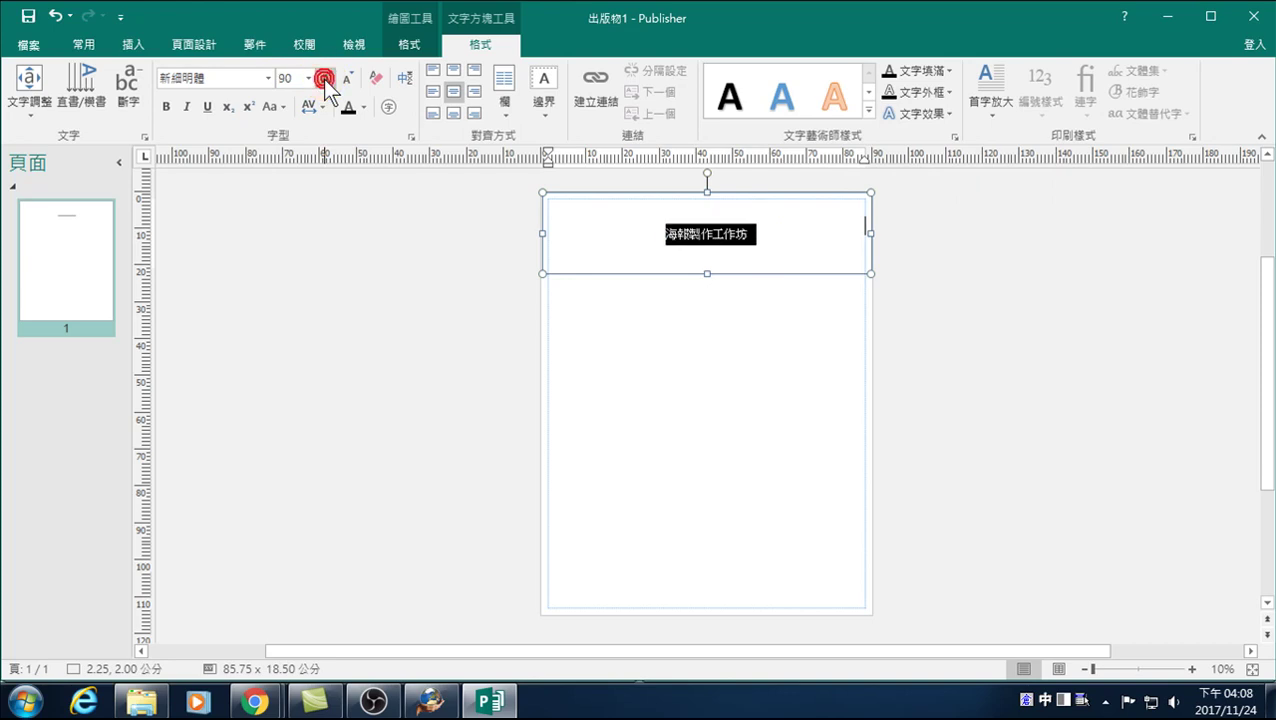
pyautogui.click(956, 274)
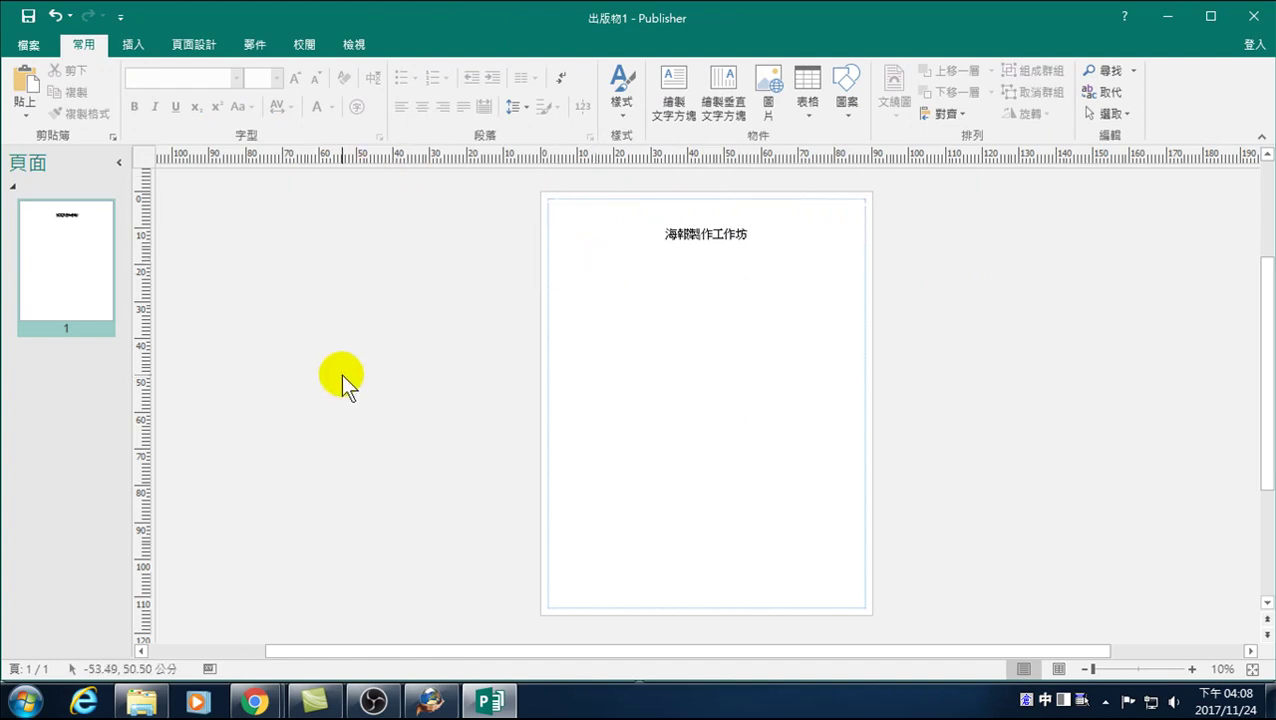
# - Draw a large text box from below the title to the page bottom
pyautogui.click(133, 45)
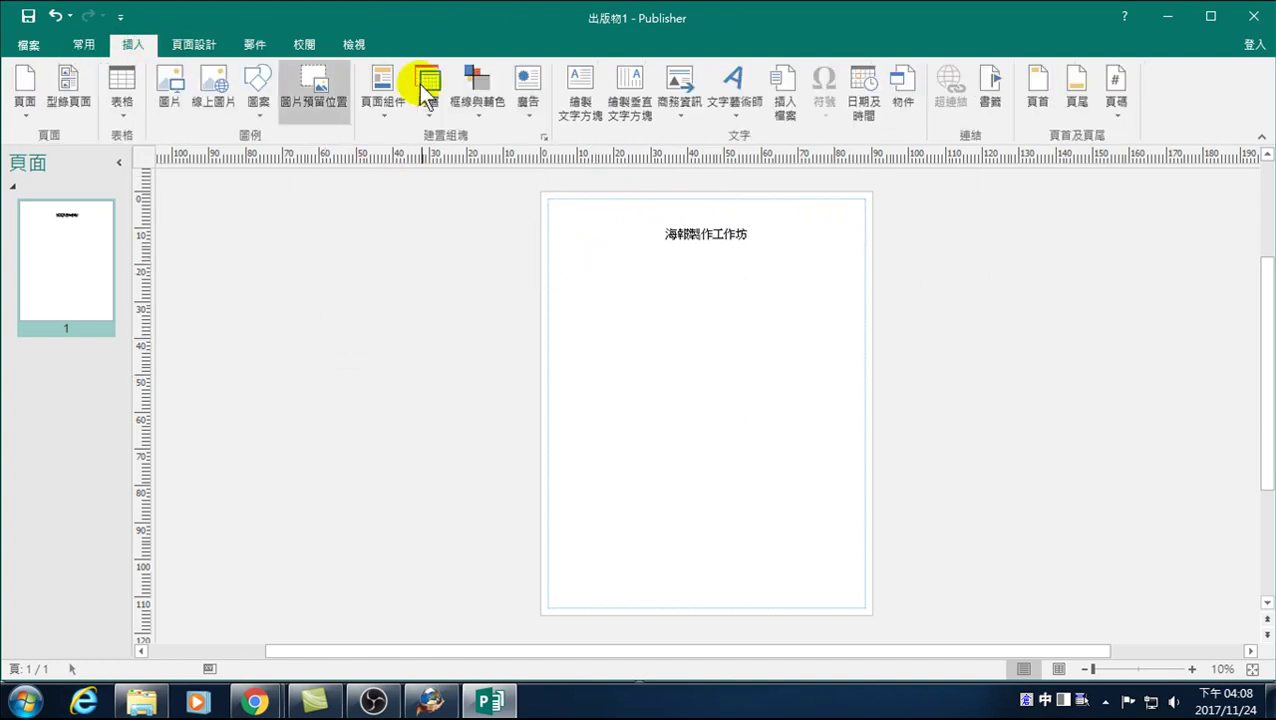
pyautogui.click(580, 103)
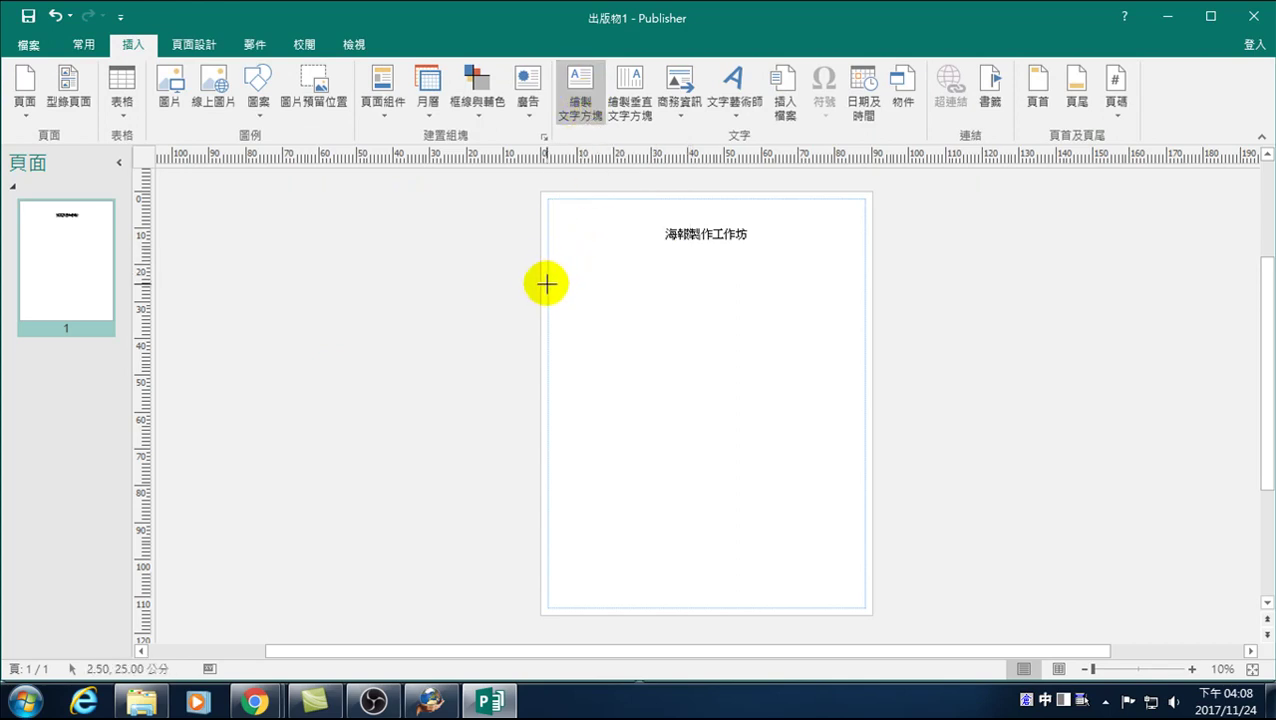
pyautogui.moveTo(547, 264)
pyautogui.mouseDown()
pyautogui.moveTo(832, 496)
pyautogui.moveTo(856, 600)
pyautogui.mouseUp()
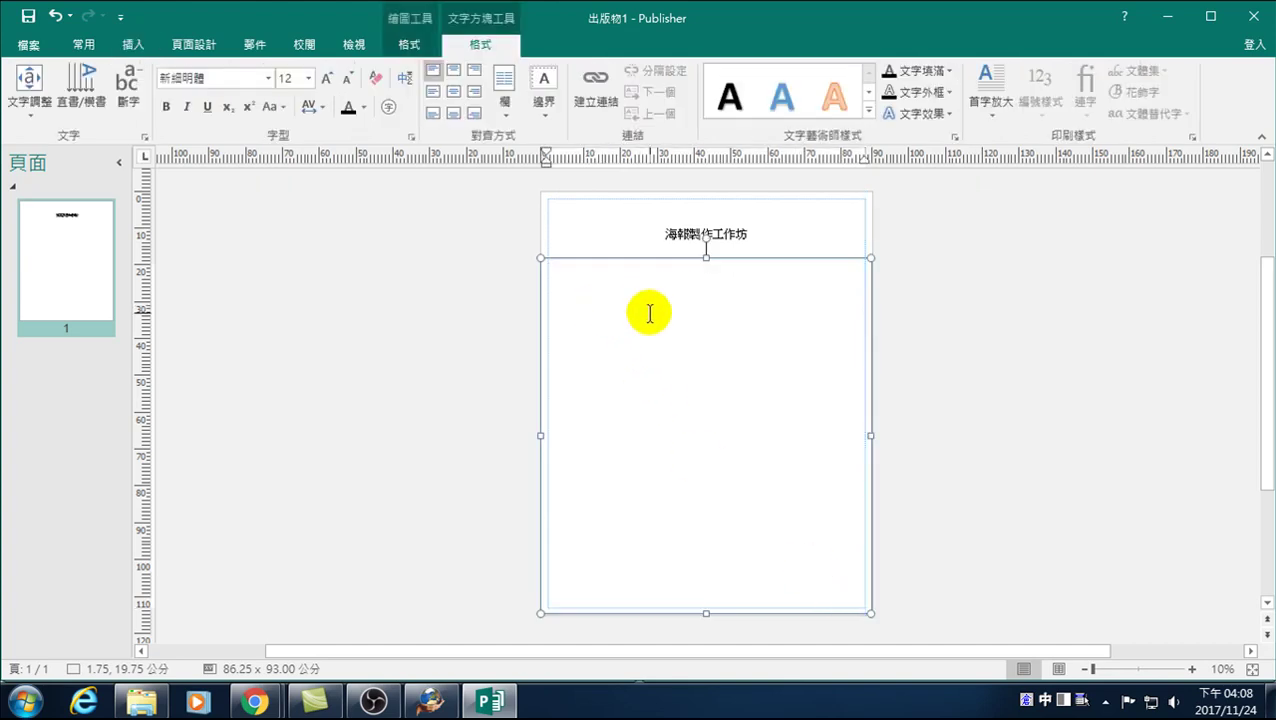
# - Set the new text box's font size to 48 point
pyautogui.click(326, 78)
pyautogui.click(327, 79)
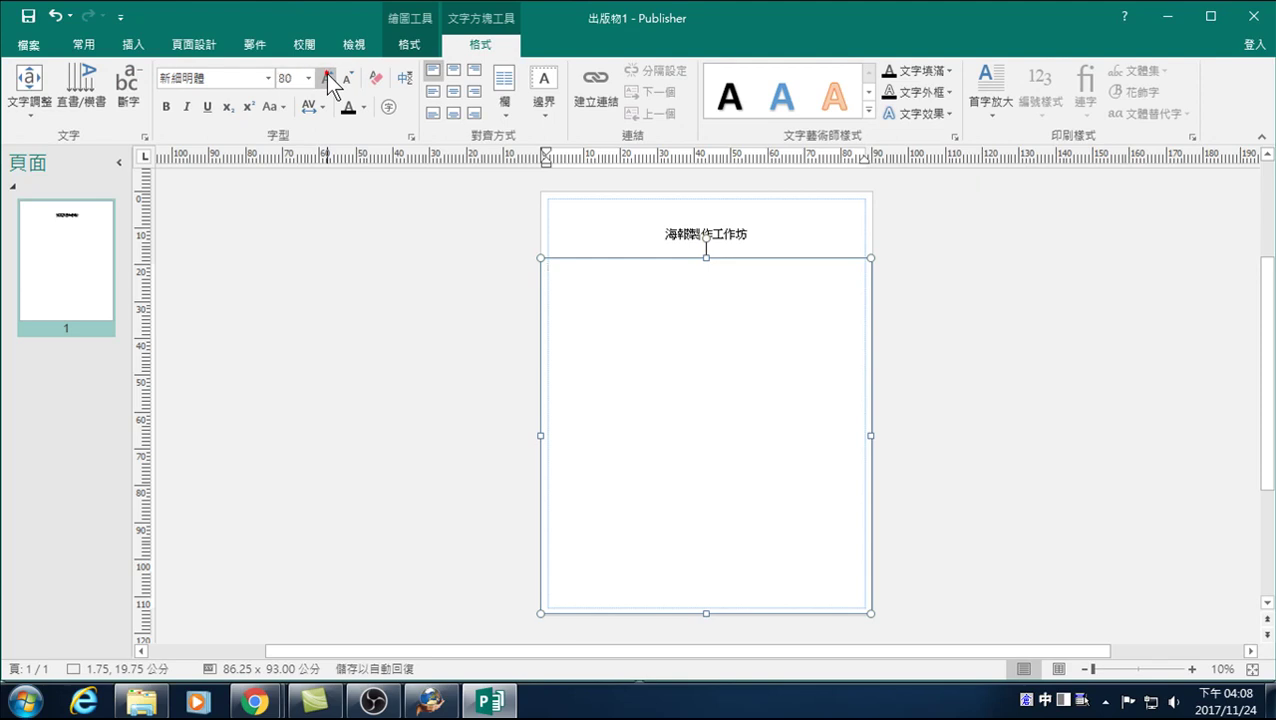
pyautogui.click(349, 78)
pyautogui.click(349, 78)
pyautogui.click(349, 78)
pyautogui.click(349, 78)
pyautogui.click(349, 78)
pyautogui.click(349, 78)
pyautogui.click(327, 78)
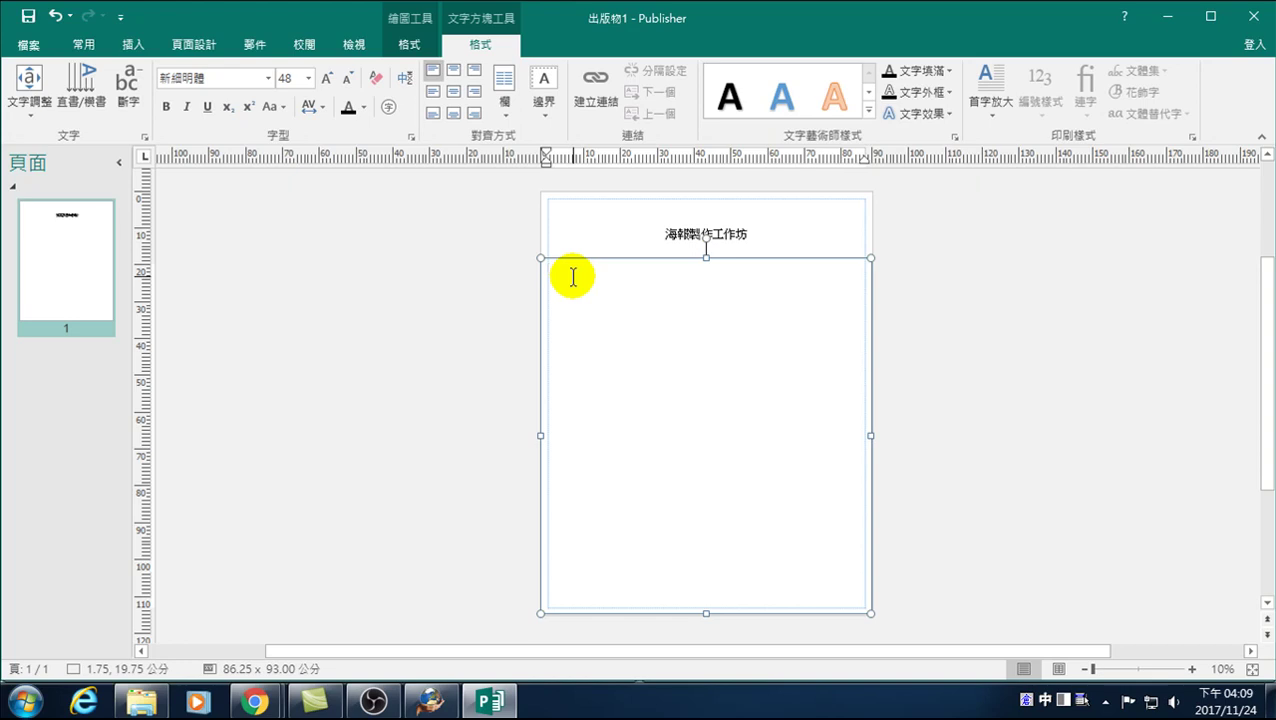
# - Type the heading 大綱 with a paragraph of body text beneath it, then select the paragraph
pyautogui.click(573, 277)
pyautogui.press('space')
pyautogui.press('1')
pyautogui.press('Return')
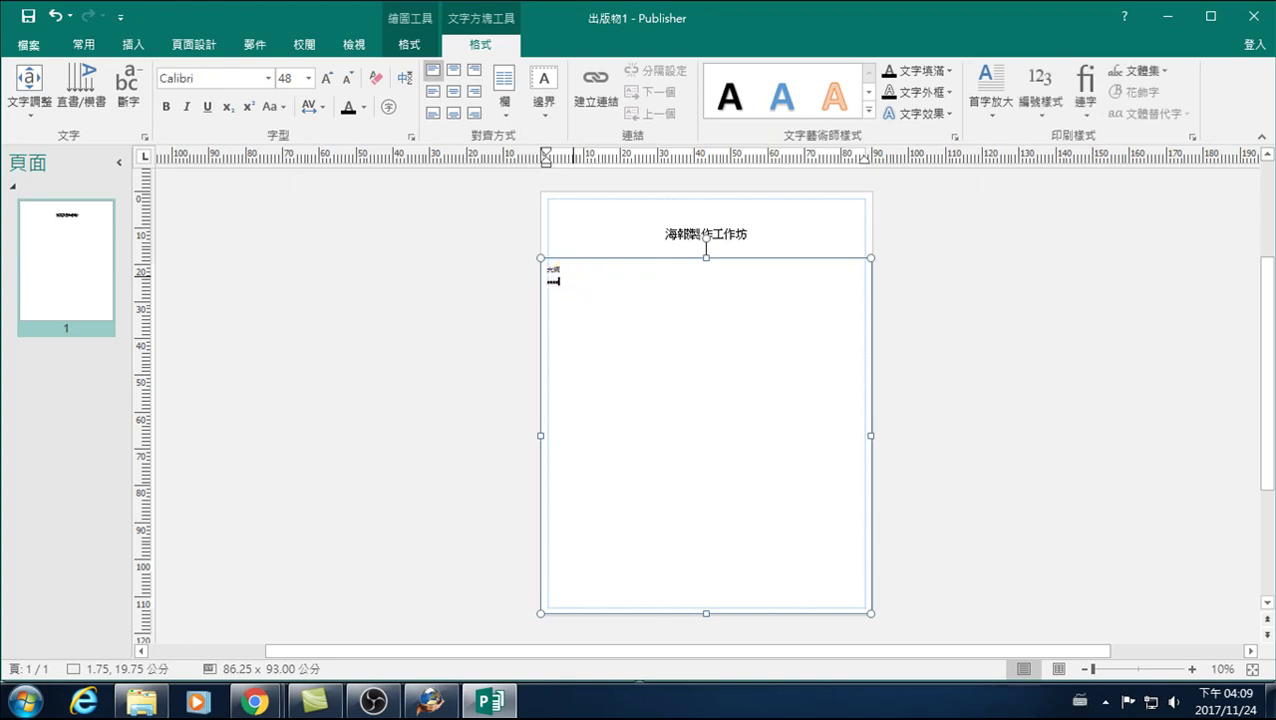
pyautogui.write('ji3 ji4 dian4 nao3 ji3')
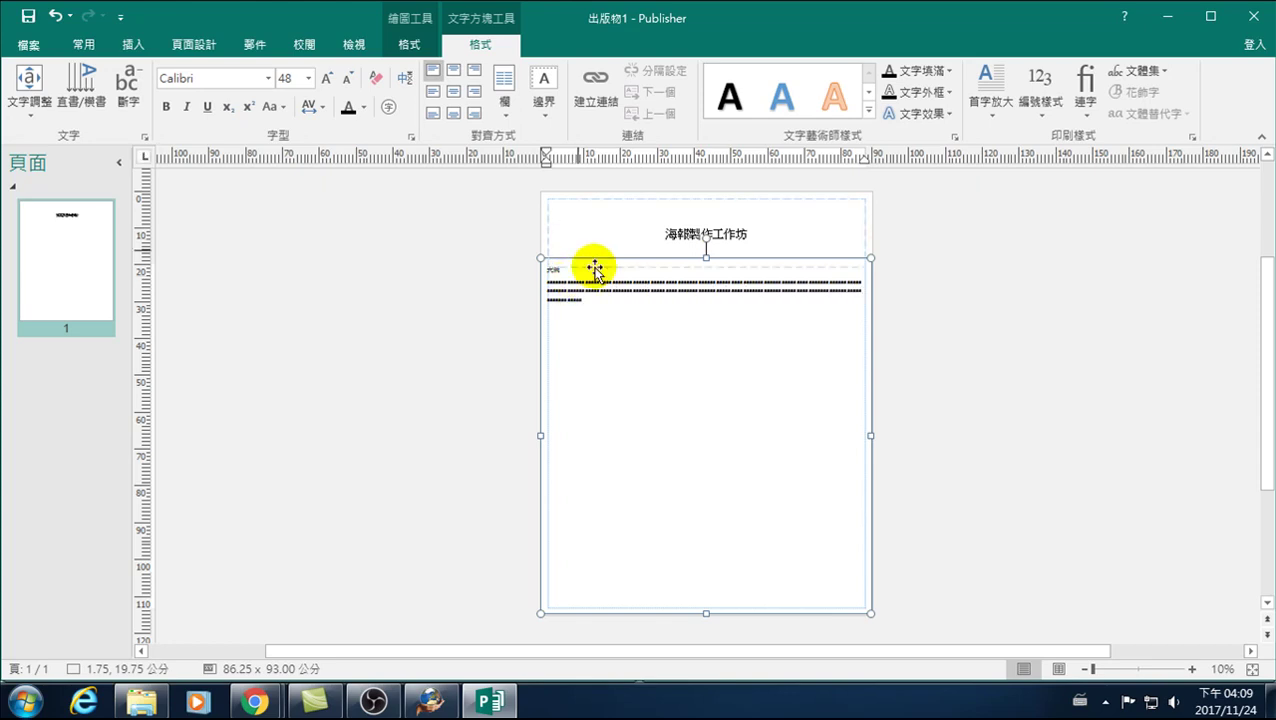
pyautogui.moveTo(593, 298)
pyautogui.mouseDown()
pyautogui.moveTo(545, 297)
pyautogui.moveTo(531, 277)
pyautogui.mouseUp()
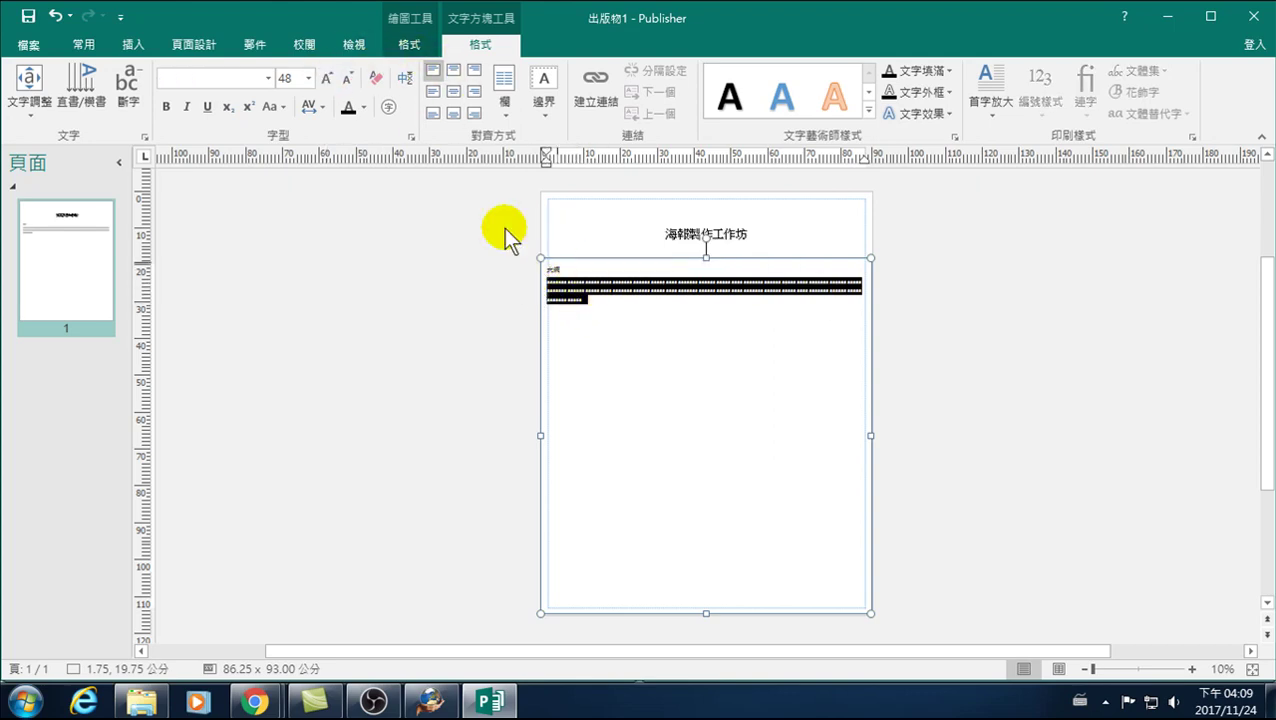
# - Shrink the paragraph under 大綱 to 28 point
pyautogui.click(347, 79)
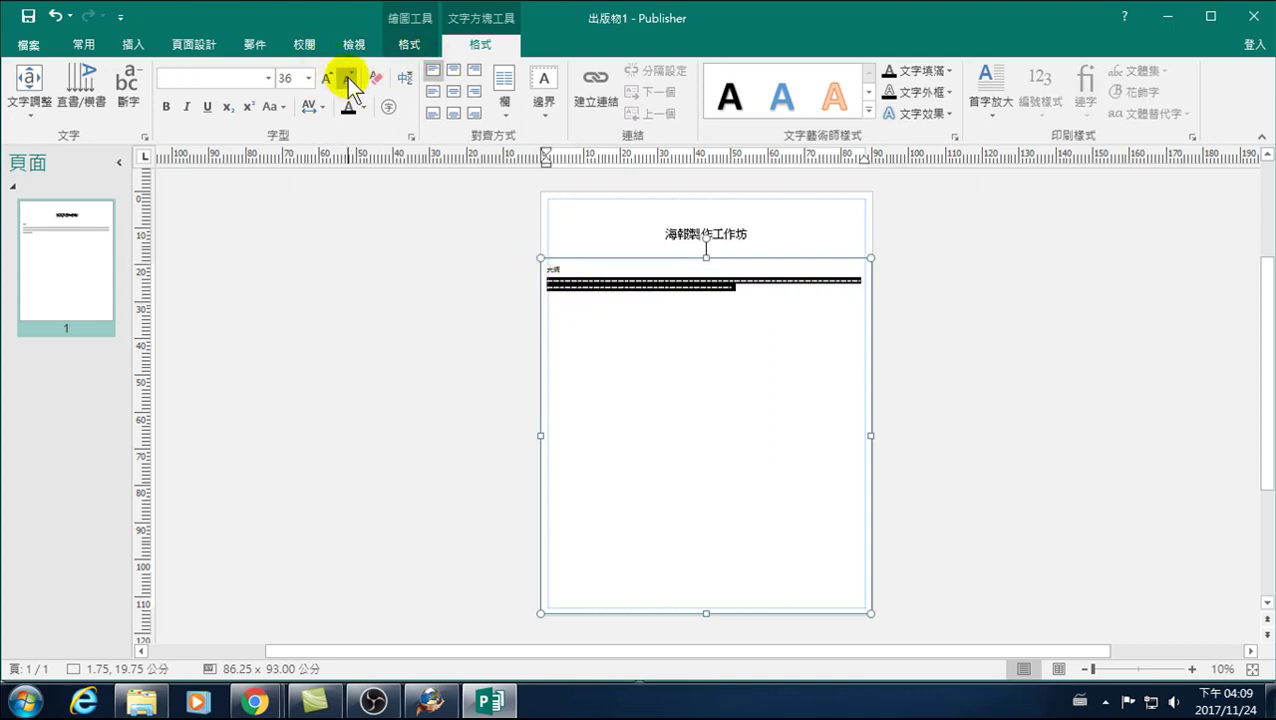
pyautogui.click(347, 79)
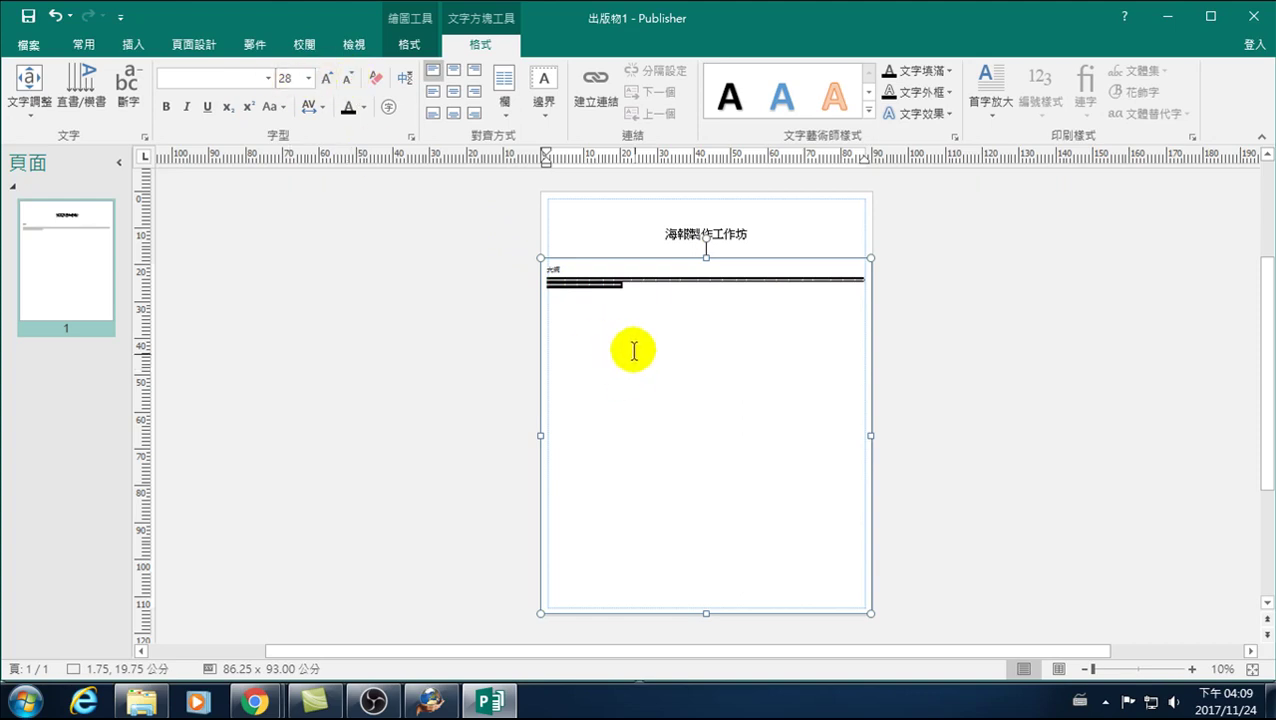
pyautogui.click(644, 288)
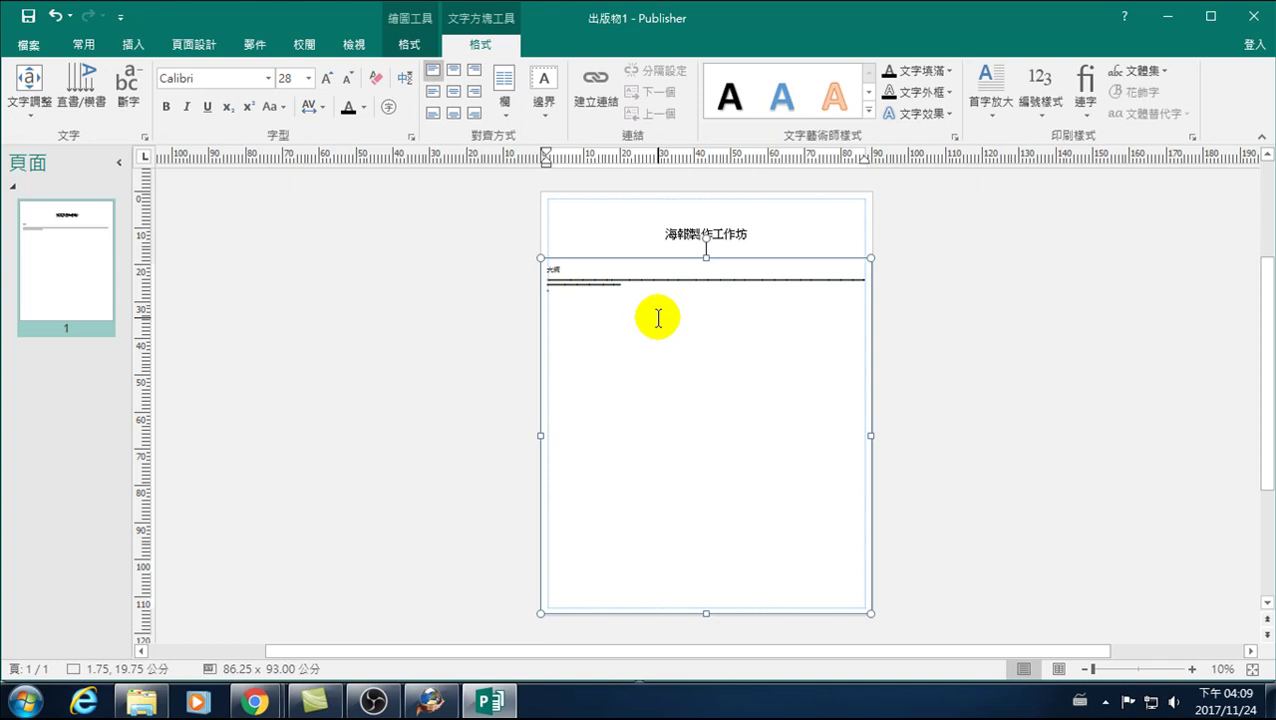
# - Type the next heading 簡介 on a new line and select it
pyautogui.write('二')
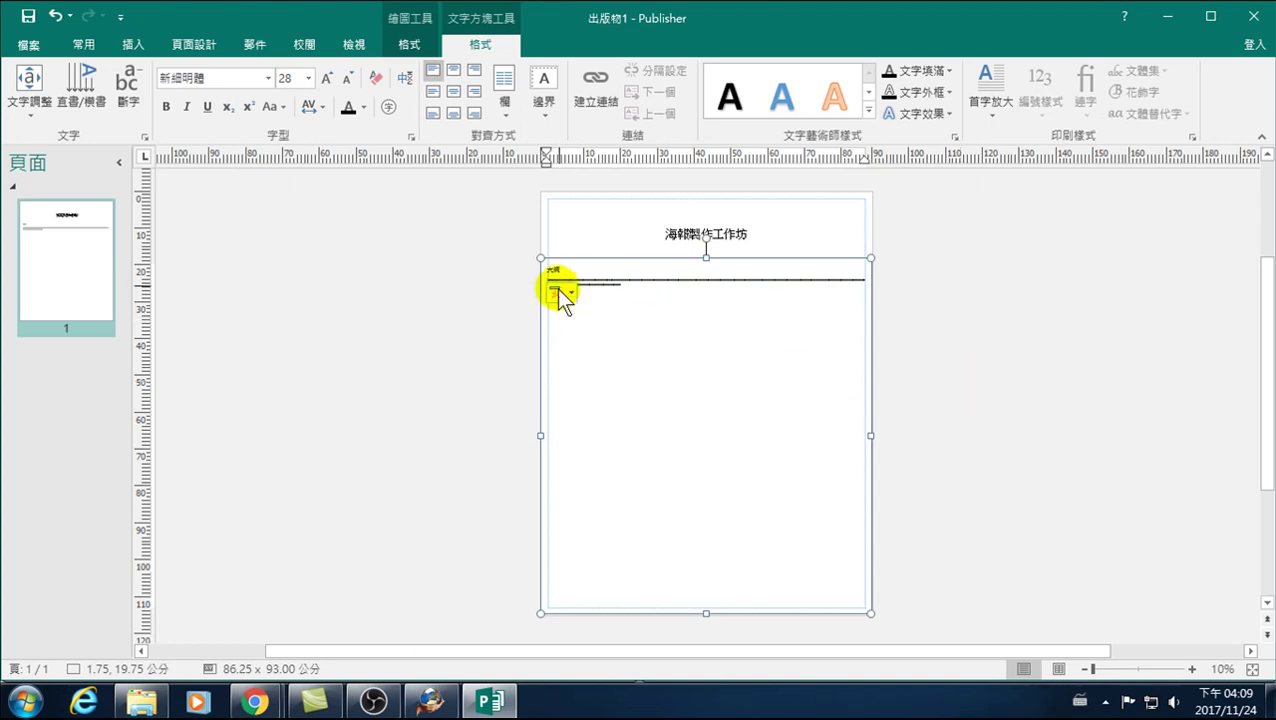
pyautogui.click(596, 292)
pyautogui.moveTo(592, 294); pyautogui.dragTo(532, 292)
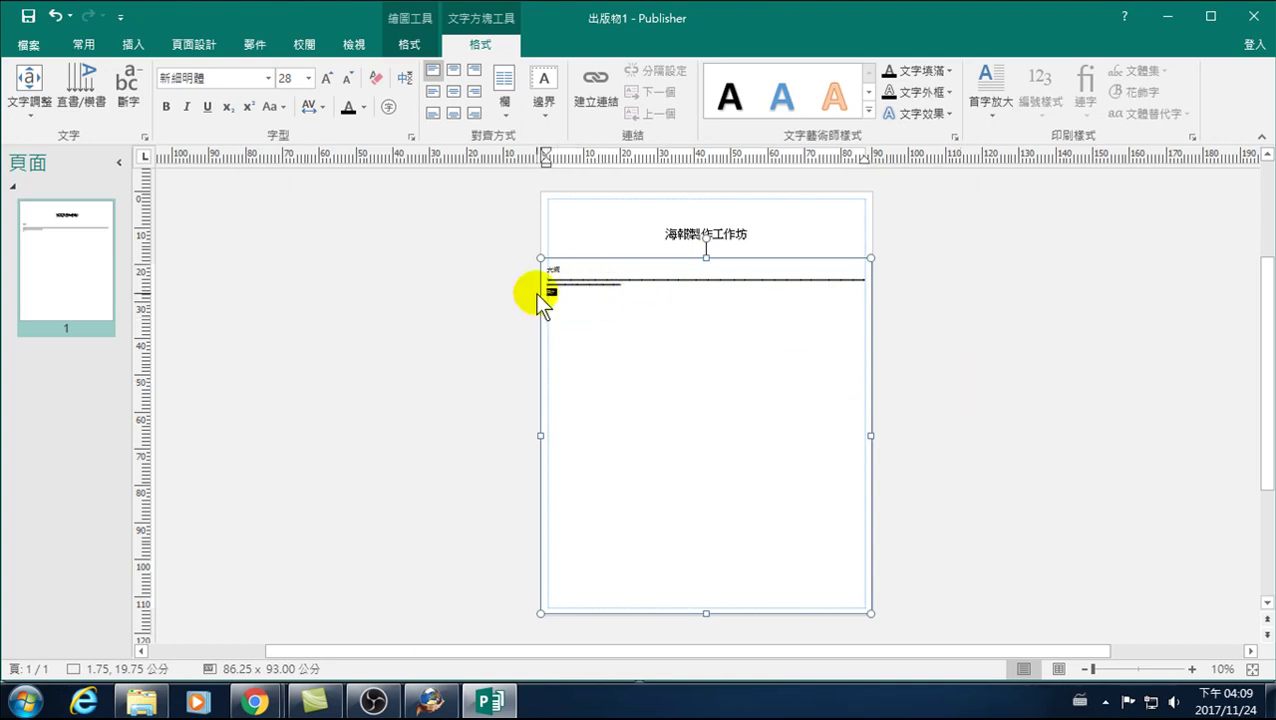
# - Enlarge the 簡介 heading to 48 point and start a new line below it
pyautogui.click(327, 78)
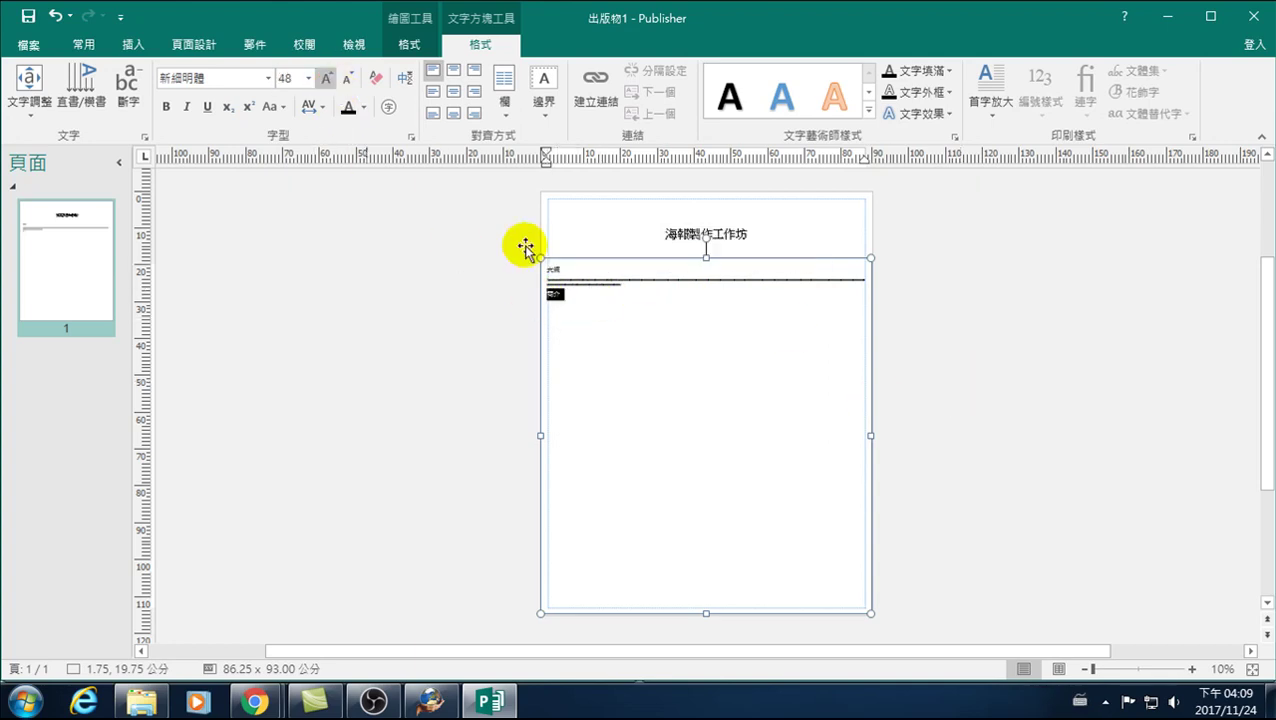
pyautogui.click(585, 299)
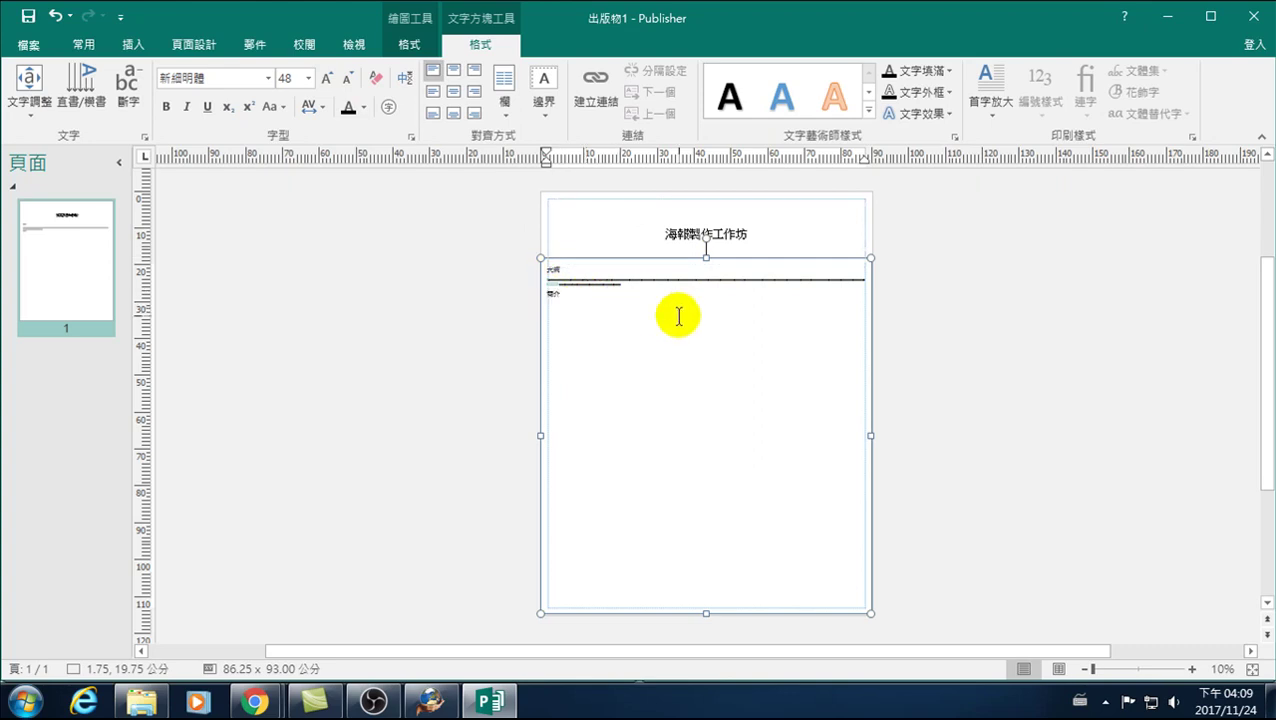
pyautogui.press('Return')
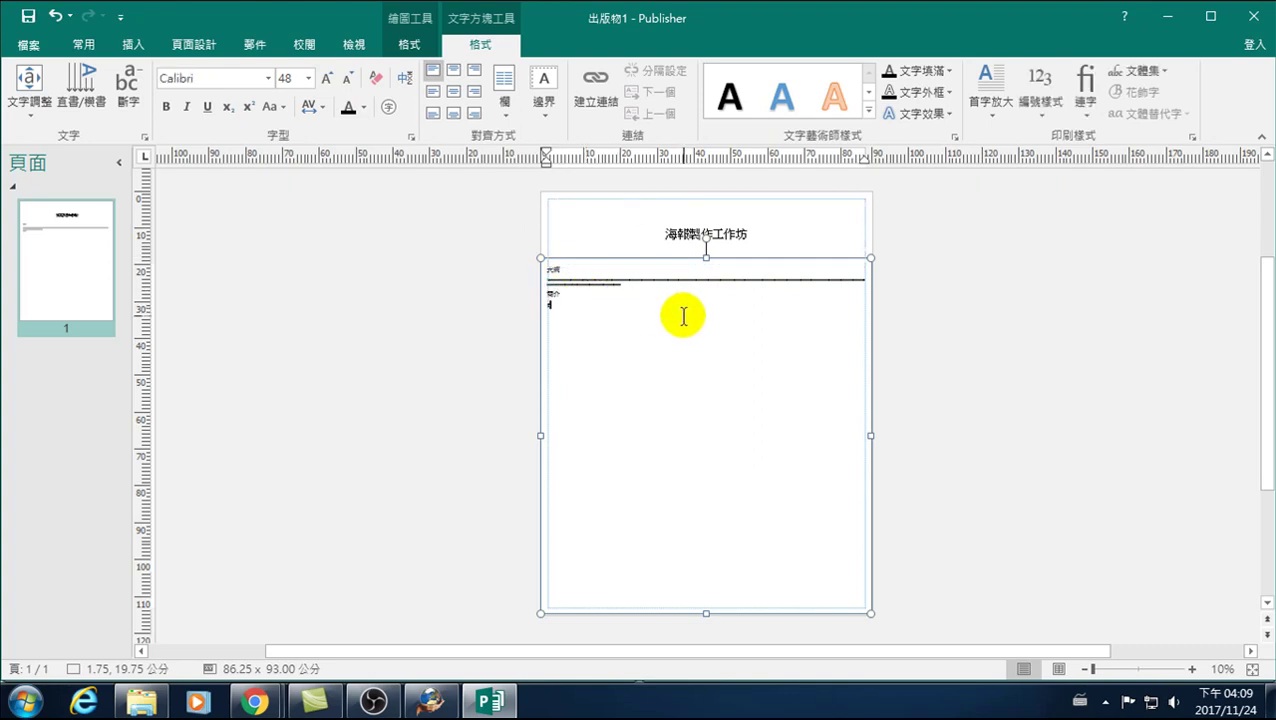
pyautogui.hotkey('ctrl', 'space')
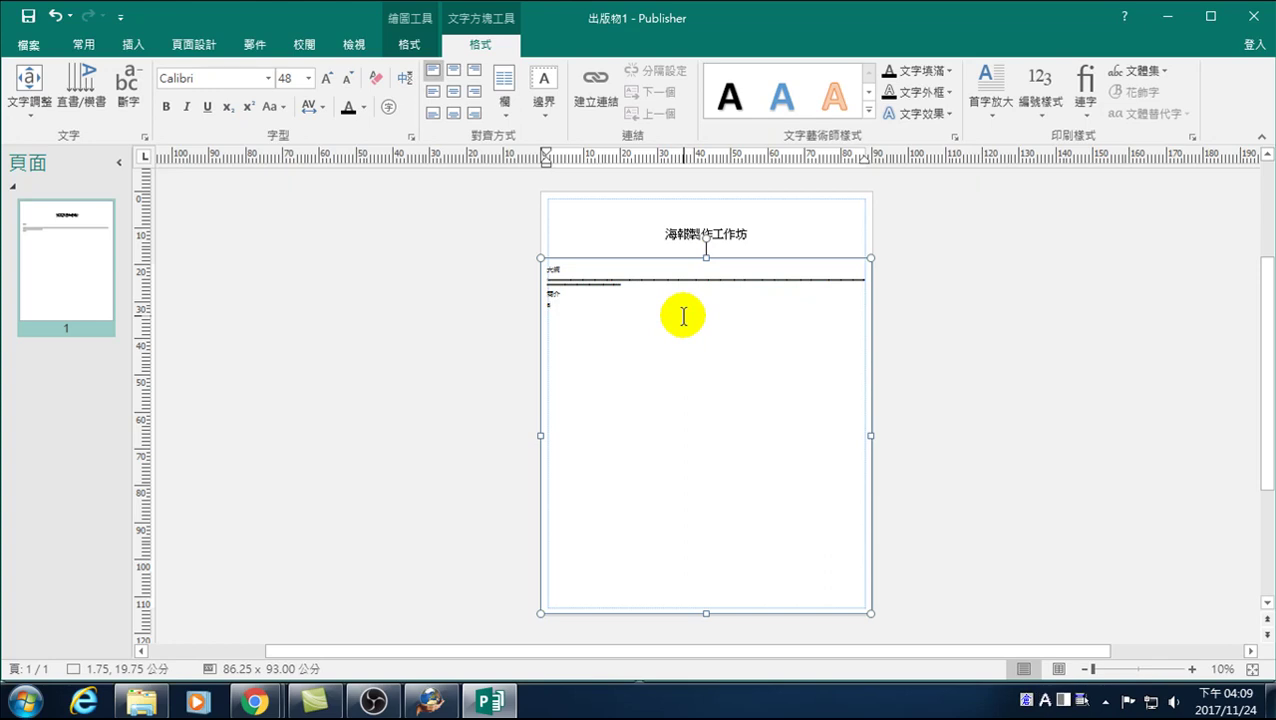
pyautogui.press('capslock')
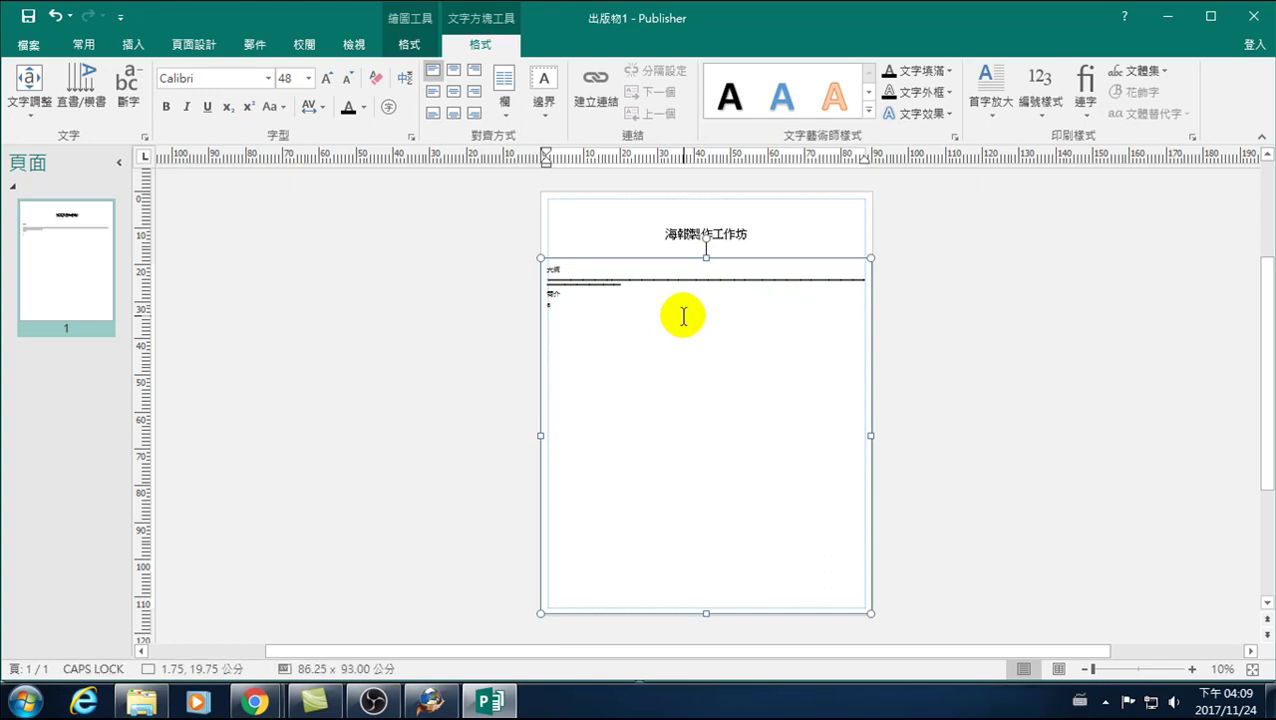
pyautogui.write('HTTP://WWW.')
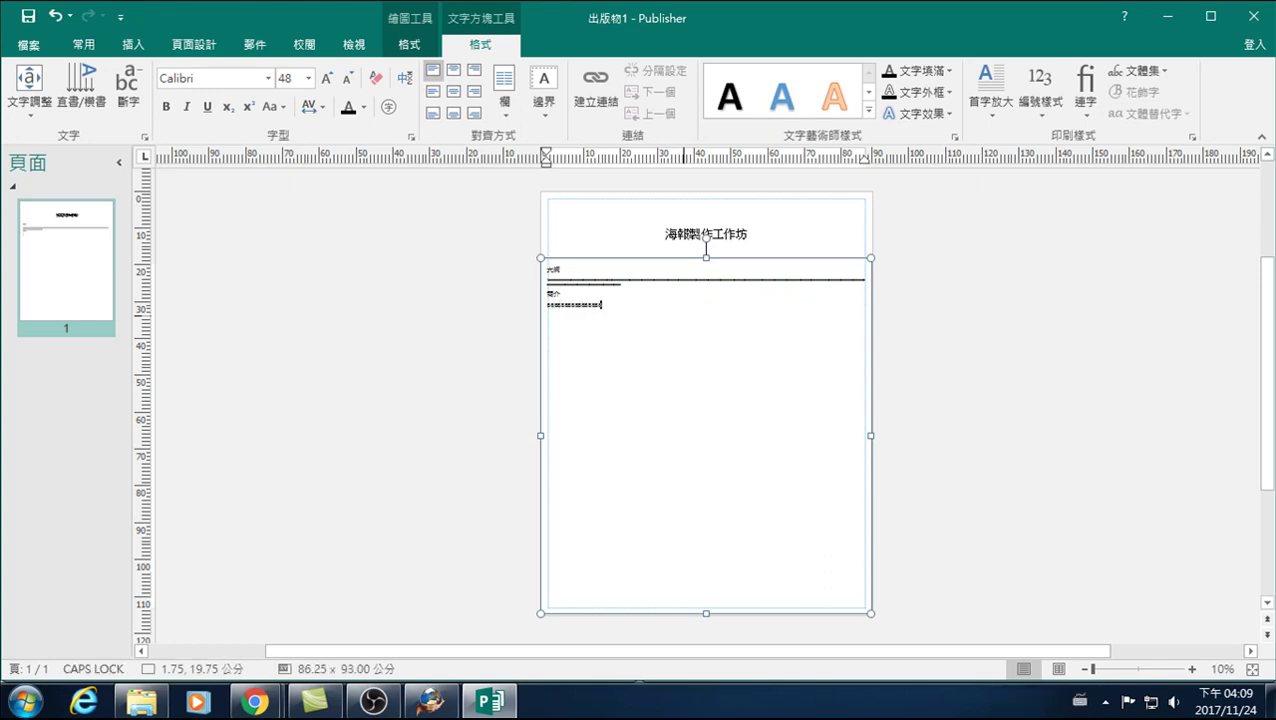
pyautogui.hotkey('ctrl', 'v')
pyautogui.write('FACEBOOK.COM')
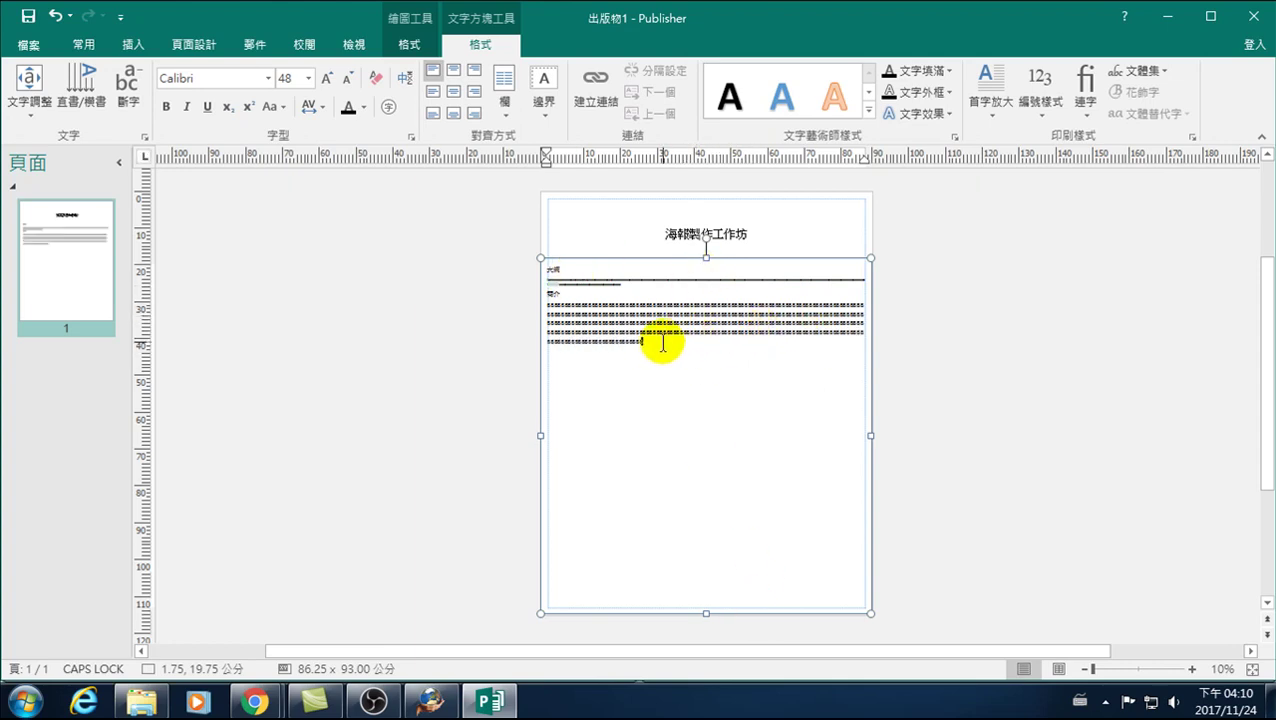
# - Split the body text box into two columns (兩欄) and shrink the 簡介 paragraph to 28 point
pyautogui.click(505, 100)
pyautogui.click(537, 190)
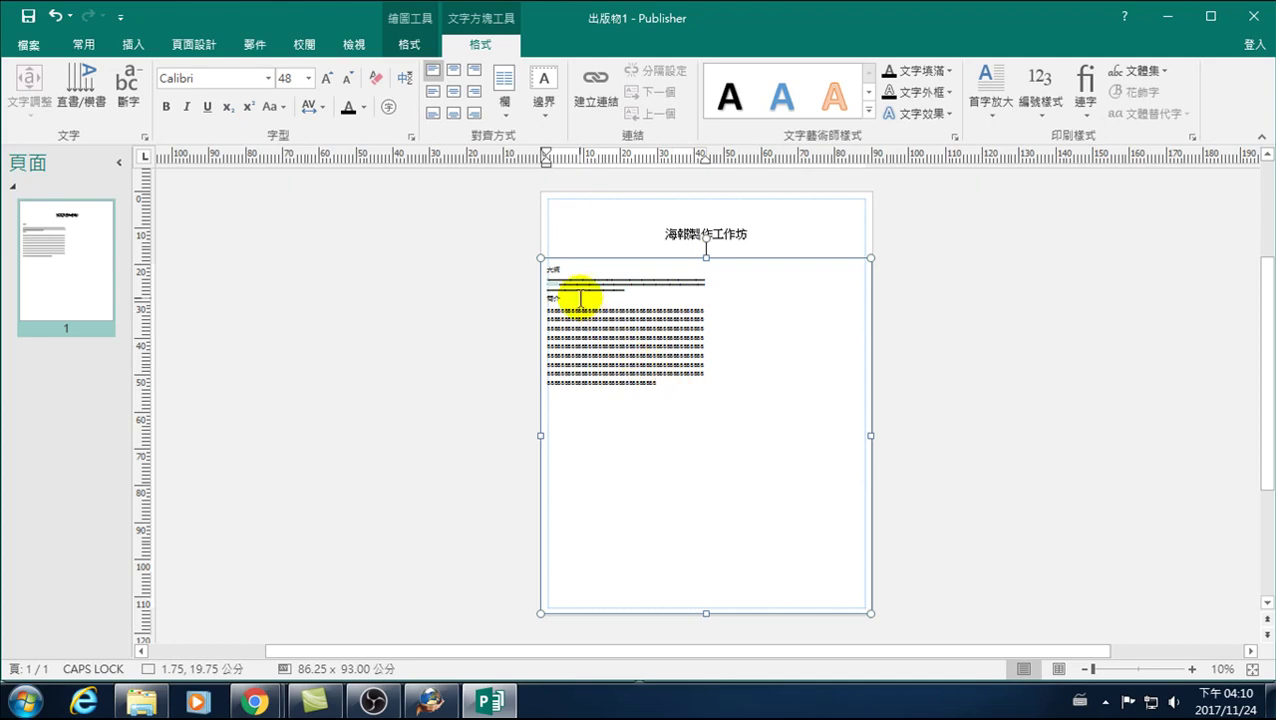
pyautogui.click(678, 382)
pyautogui.moveTo(678, 382); pyautogui.dragTo(513, 296)
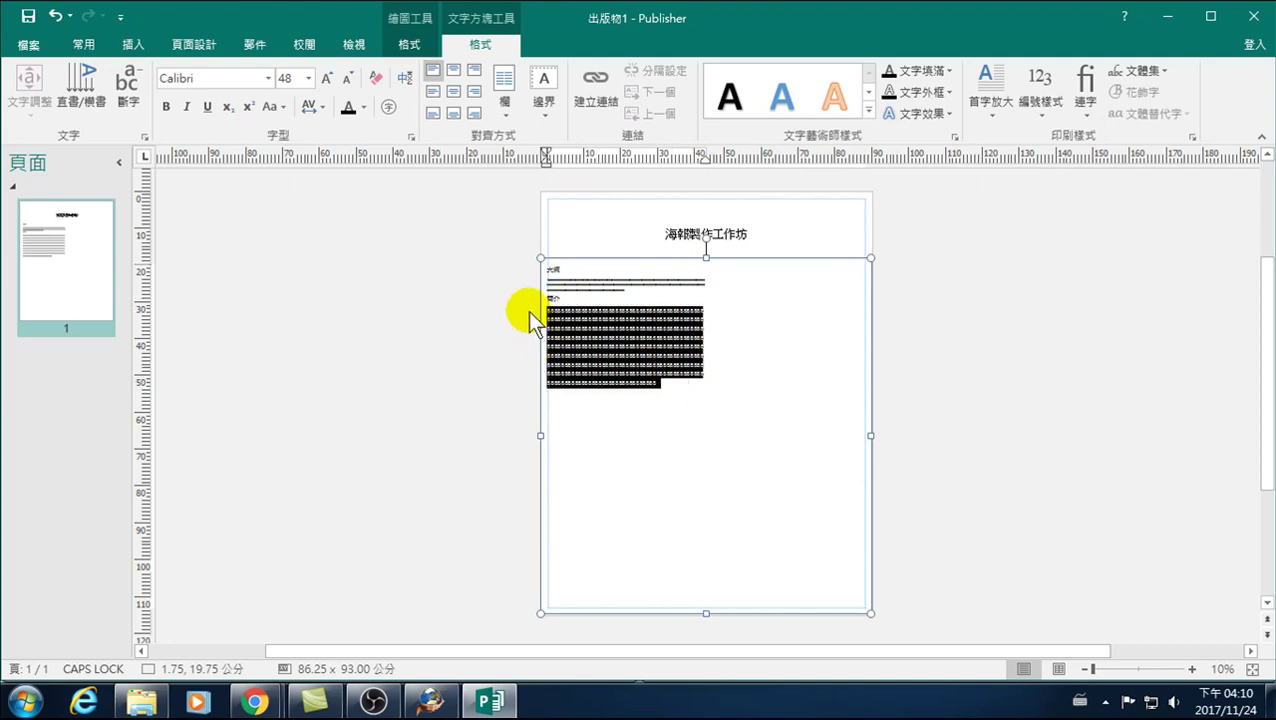
pyautogui.click(347, 78)
pyautogui.click(347, 78)
pyautogui.click(588, 372)
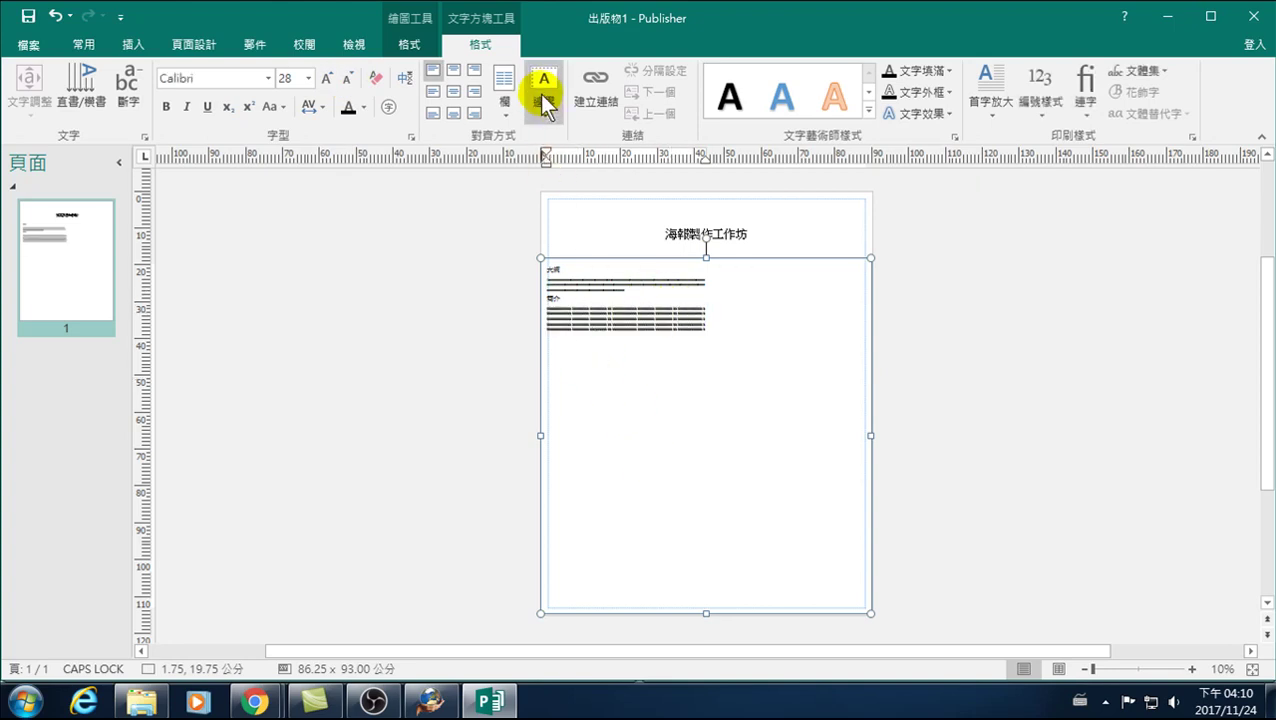
# - Set the column spacing (間距) to 2.5 cm in the 更多欄 settings
pyautogui.click(503, 105)
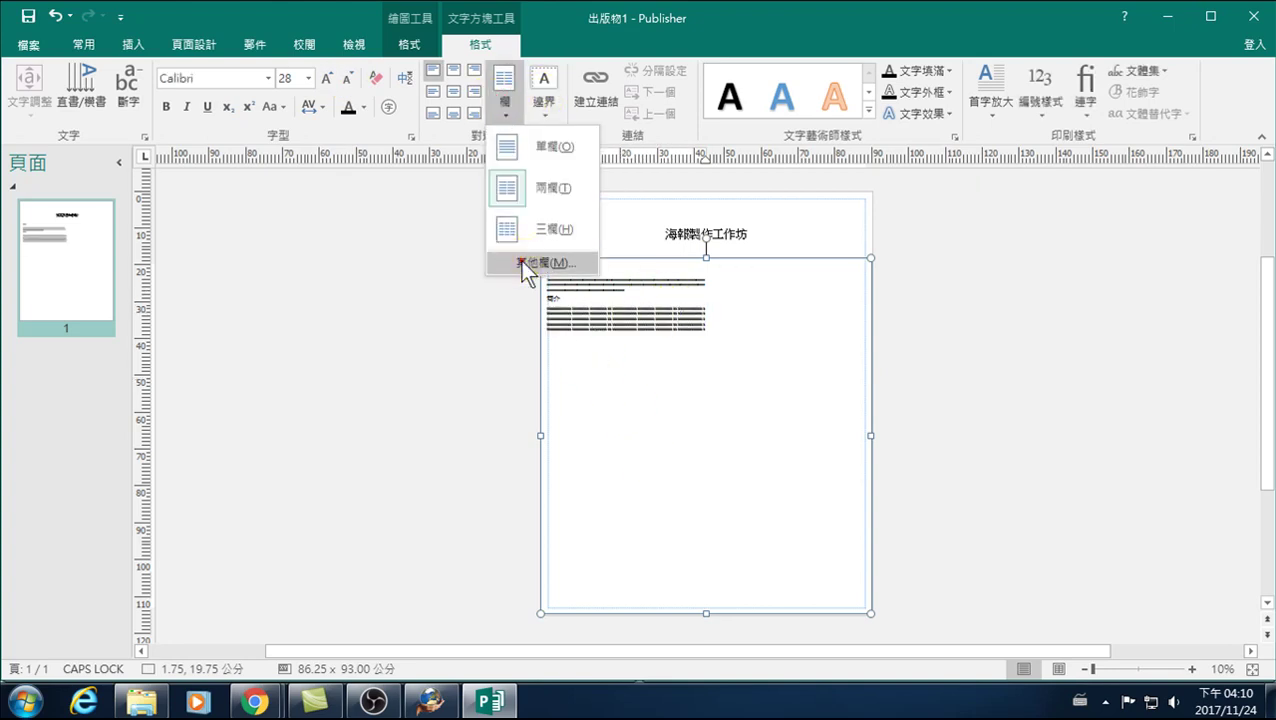
pyautogui.click(515, 259)
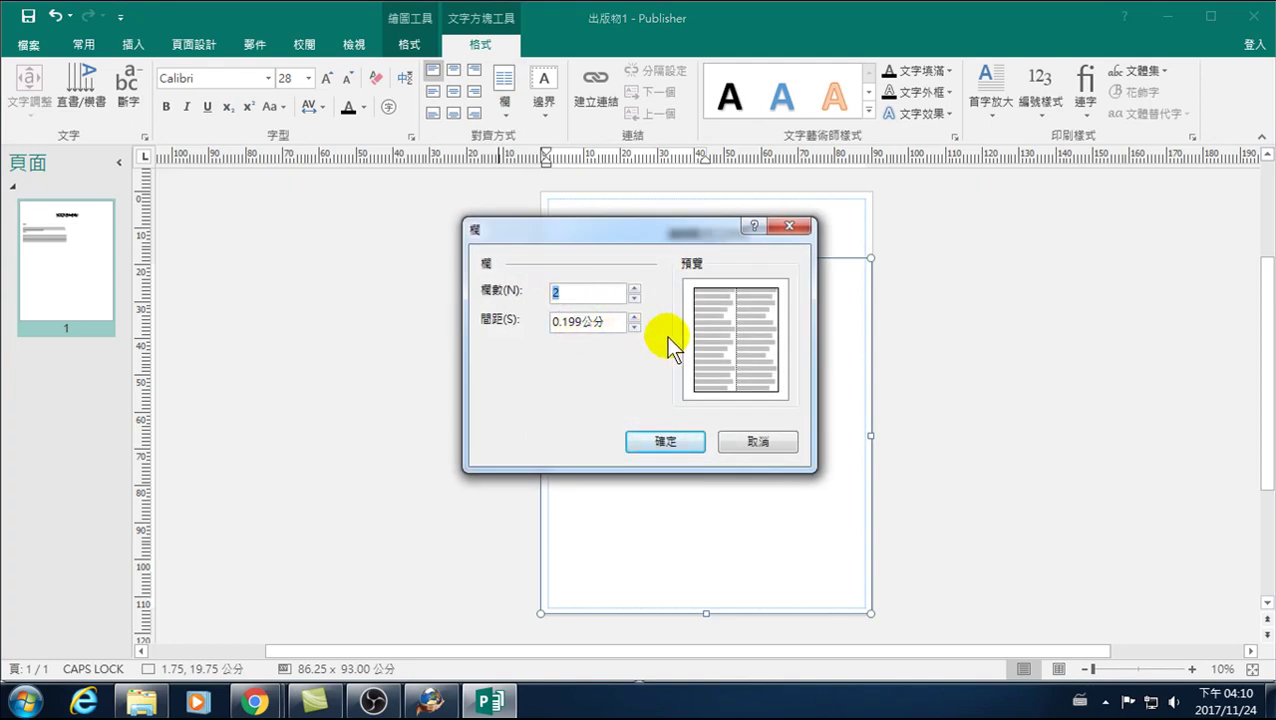
pyautogui.moveTo(655, 226)
pyautogui.mouseDown()
pyautogui.moveTo(555, 276)
pyautogui.moveTo(296, 284)
pyautogui.mouseUp()
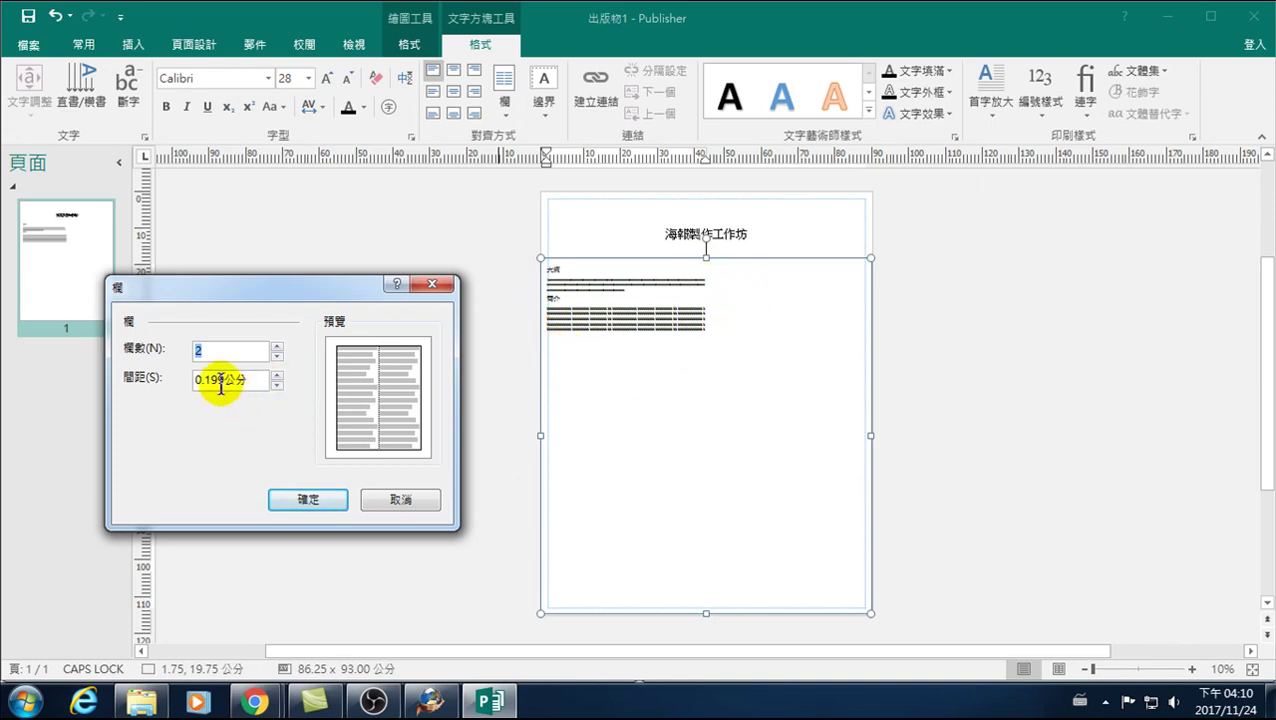
pyautogui.doubleClick(228, 380)
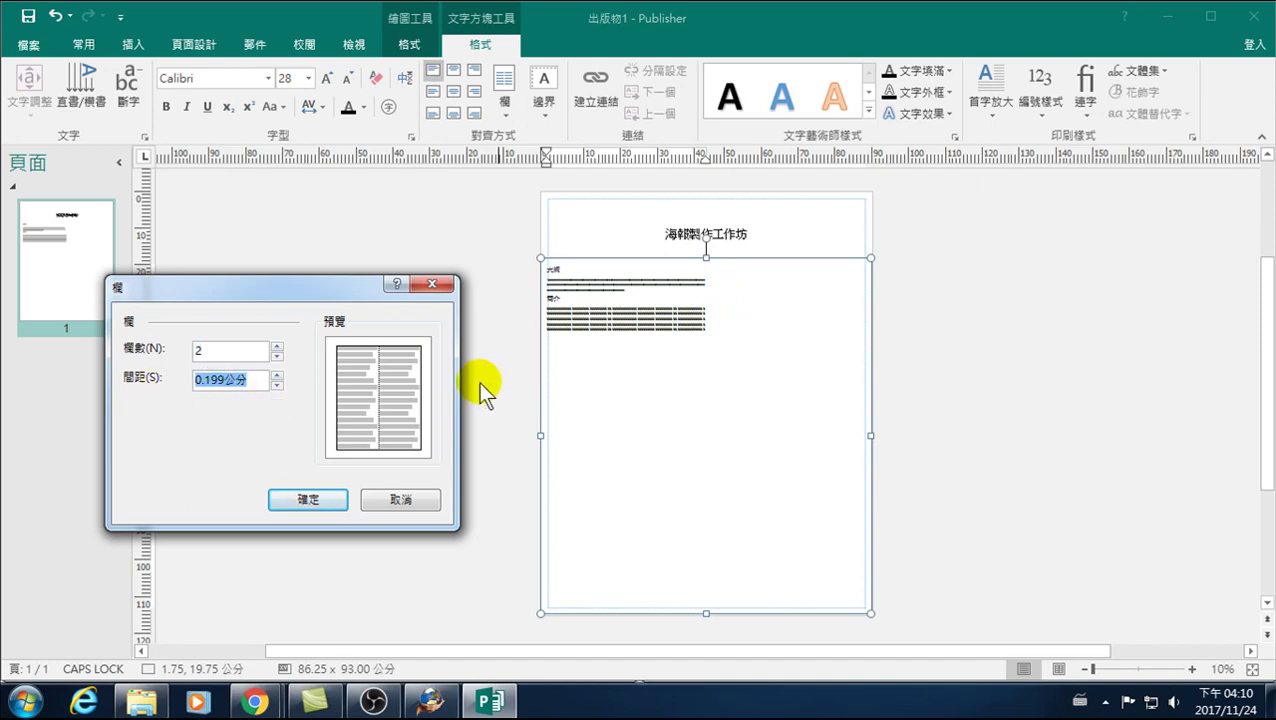
pyautogui.write('2.5')
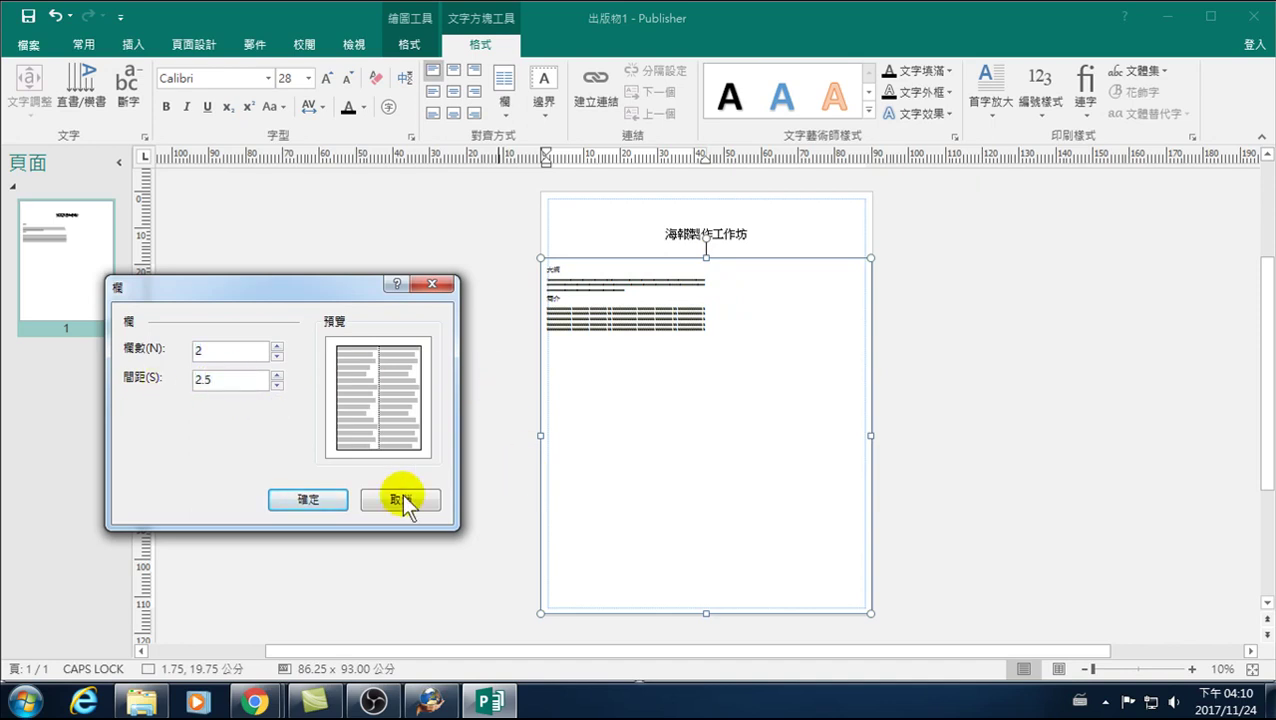
pyautogui.click(312, 497)
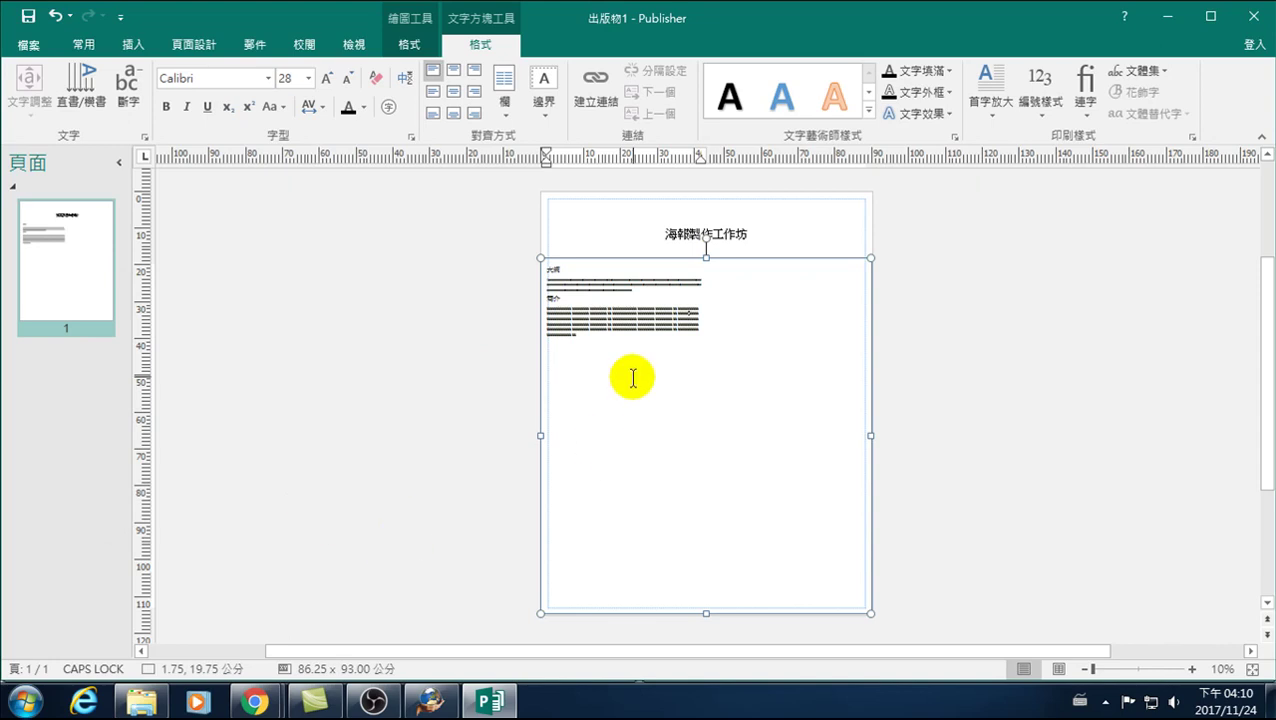
# - Paste copies of the 大綱 and 簡介 block until both columns are full
pyautogui.click(592, 342)
pyautogui.moveTo(605, 341); pyautogui.dragTo(499, 256)
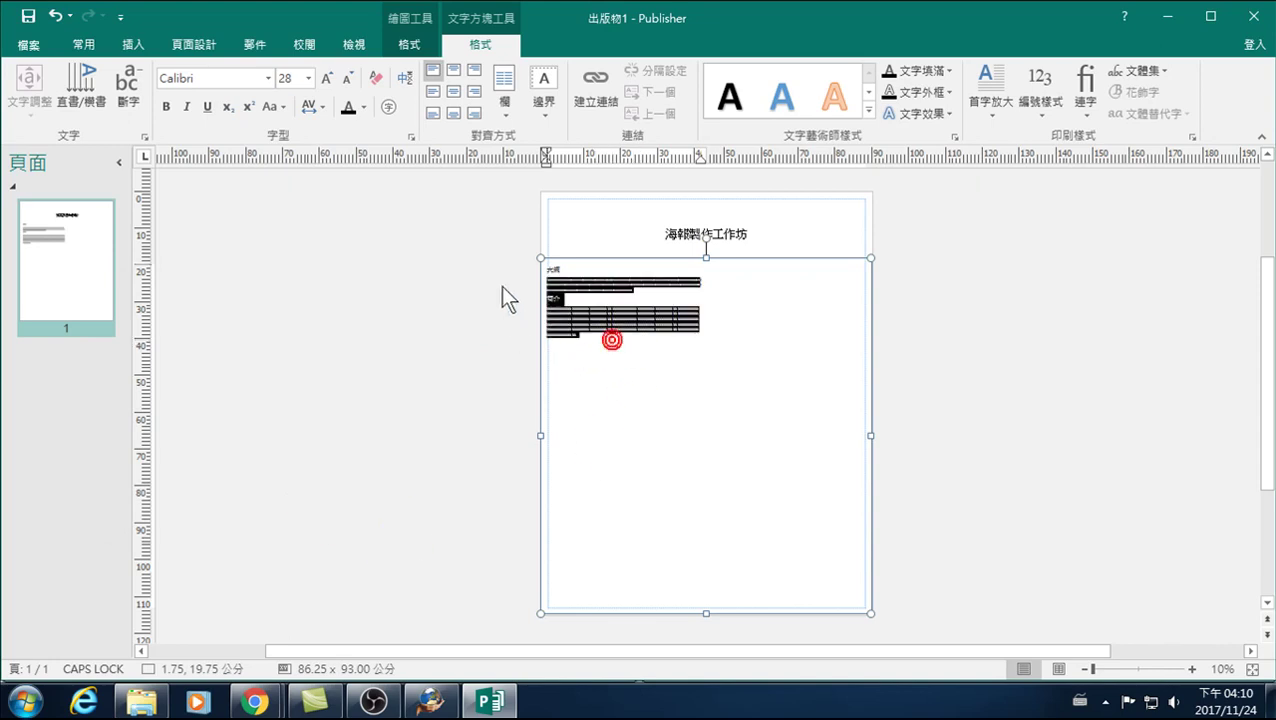
pyautogui.click(598, 341)
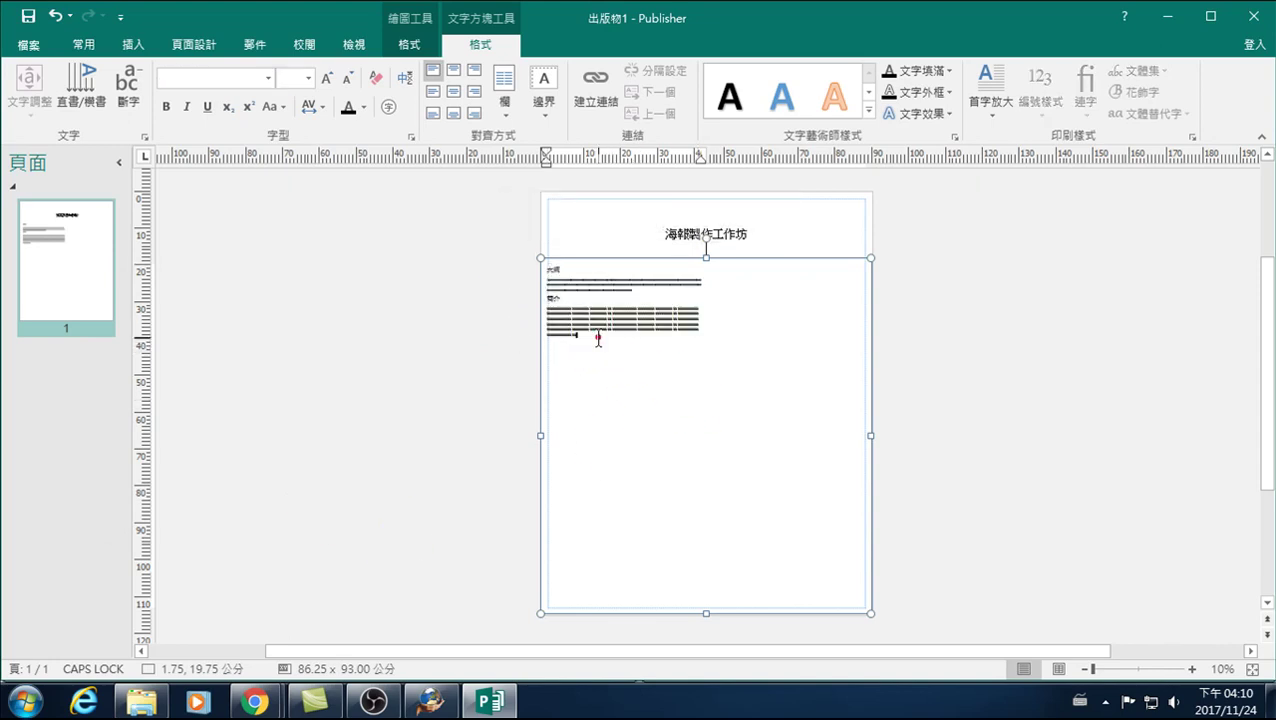
pyautogui.hotkey('ctrl', 'v')
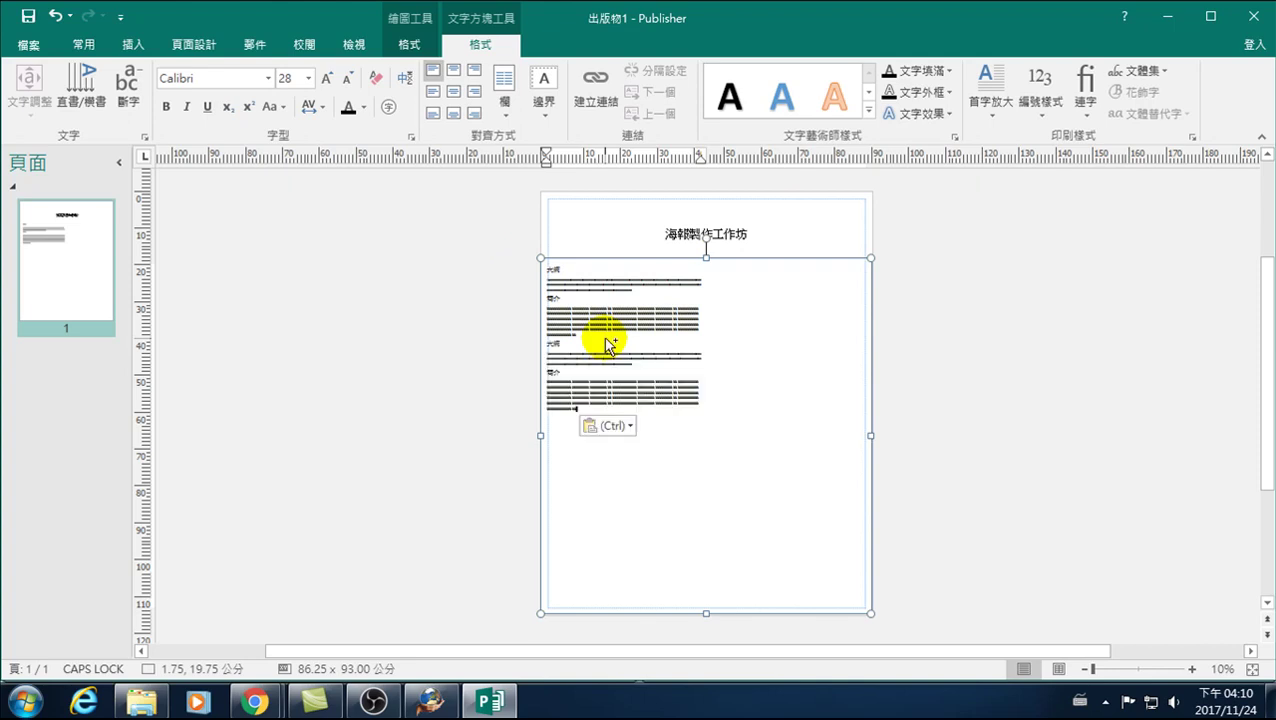
pyautogui.hotkey('ctrl', 'v')
pyautogui.hotkey('ctrl', 'v')
pyautogui.hotkey('ctrl', 'v')
pyautogui.hotkey('ctrl', 'v')
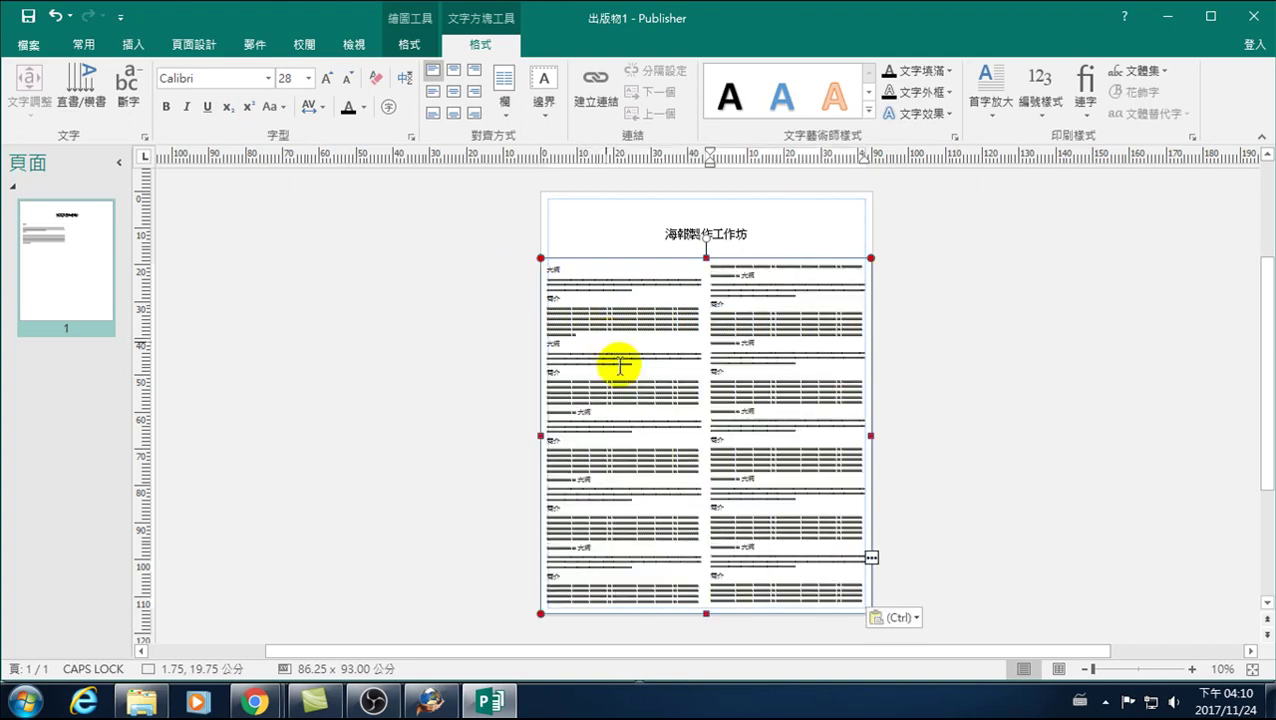
pyautogui.click(611, 414)
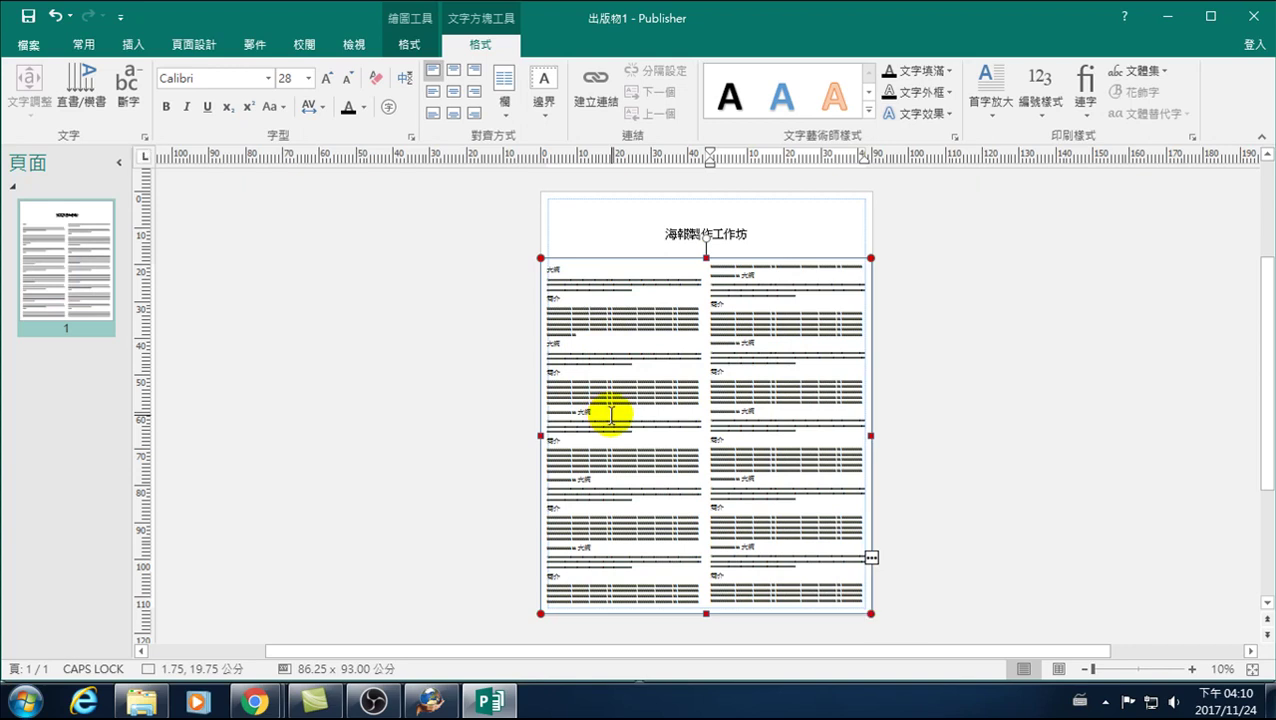
# - Preview poster results for 海報 投稿, ending on the red-bannered 董氏基金會心理衛生中心 sample poster
pyautogui.click(945, 382)
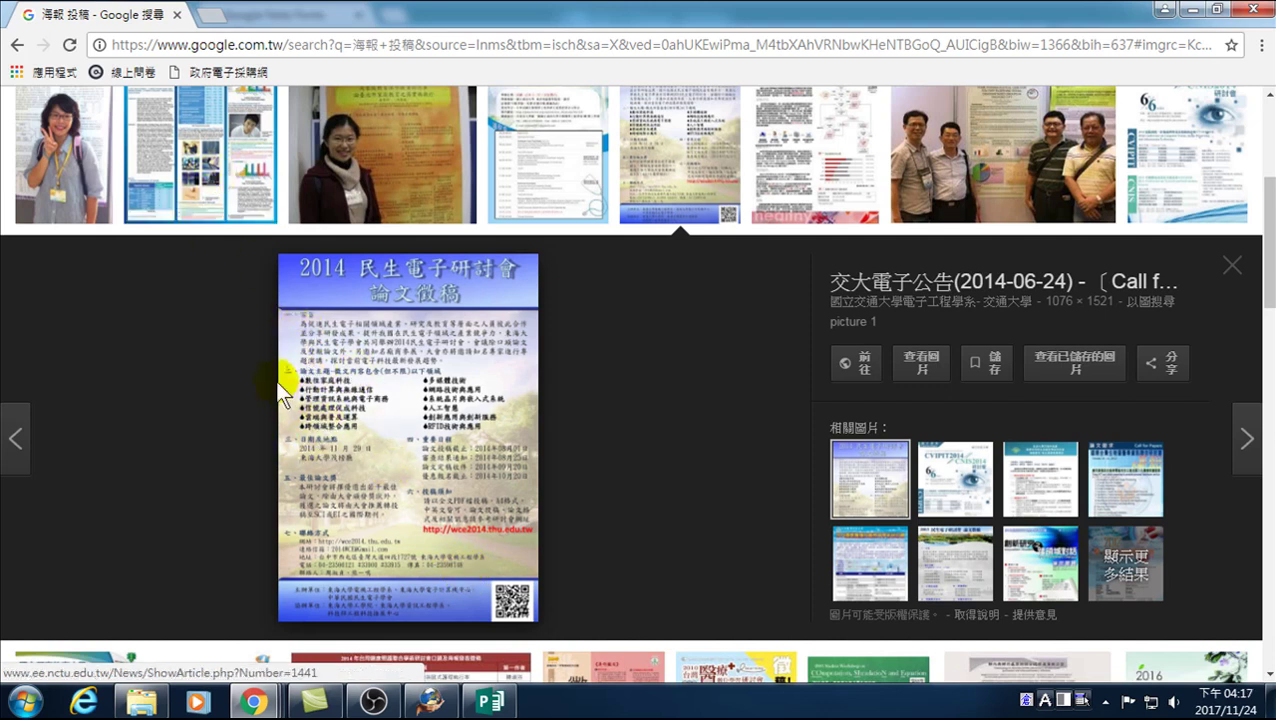
pyautogui.scroll(3, 250, 385)
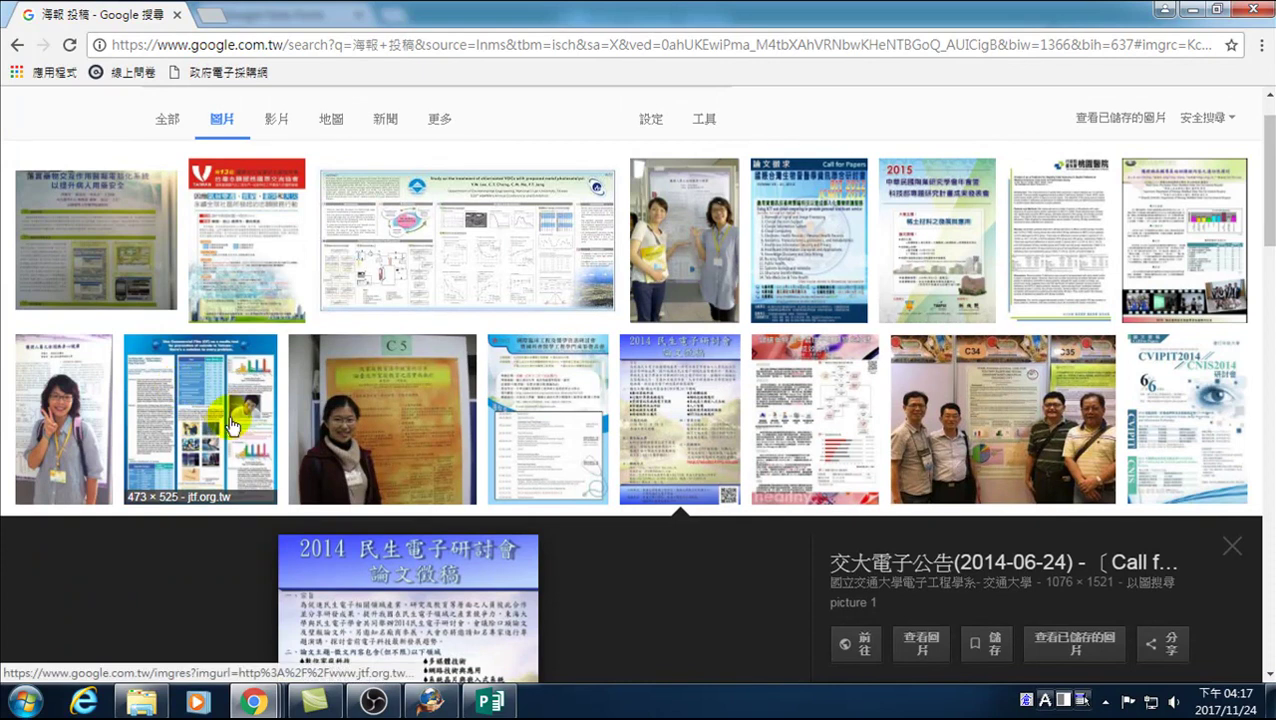
pyautogui.click(213, 412)
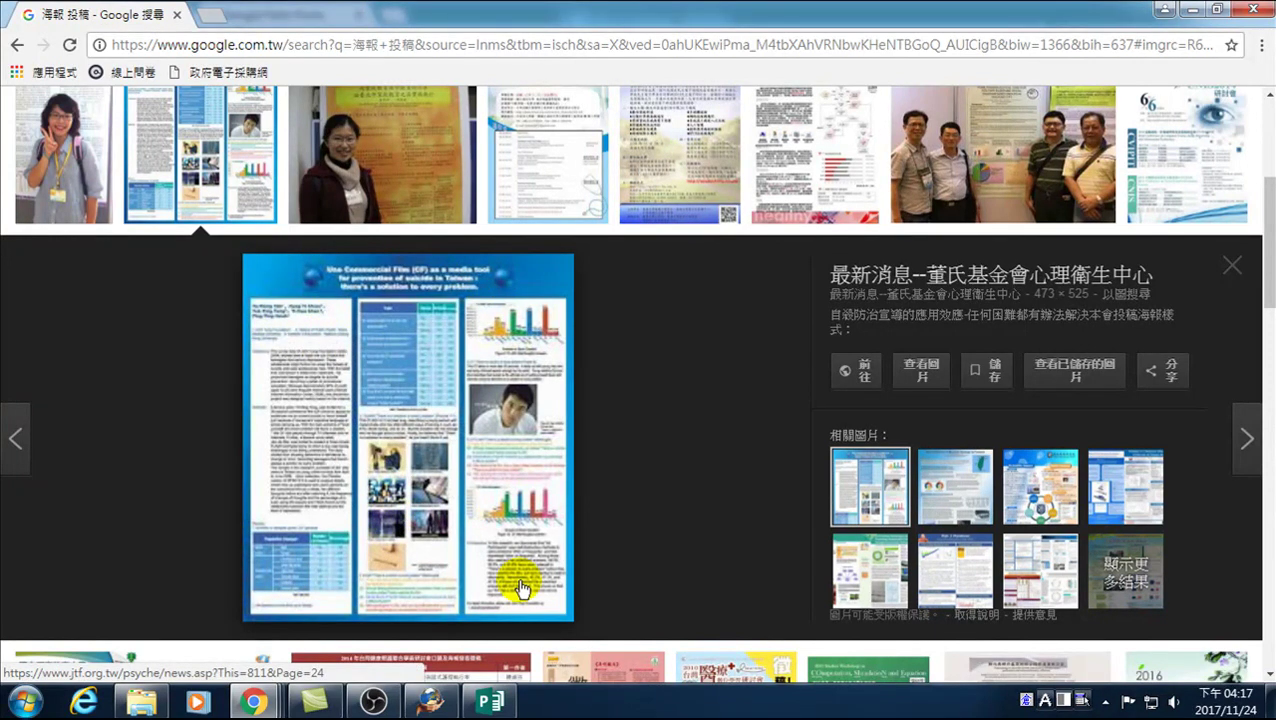
pyautogui.scroll(3, 530, 505)
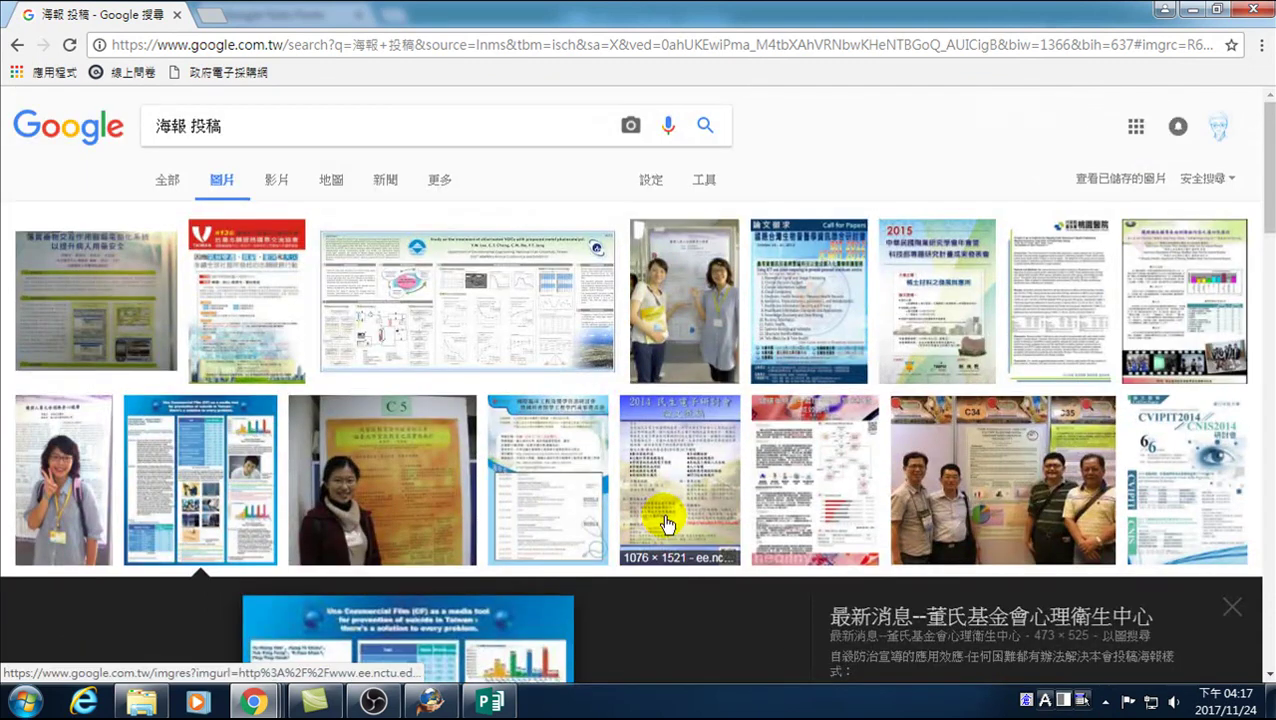
pyautogui.scroll(-2, 760, 470)
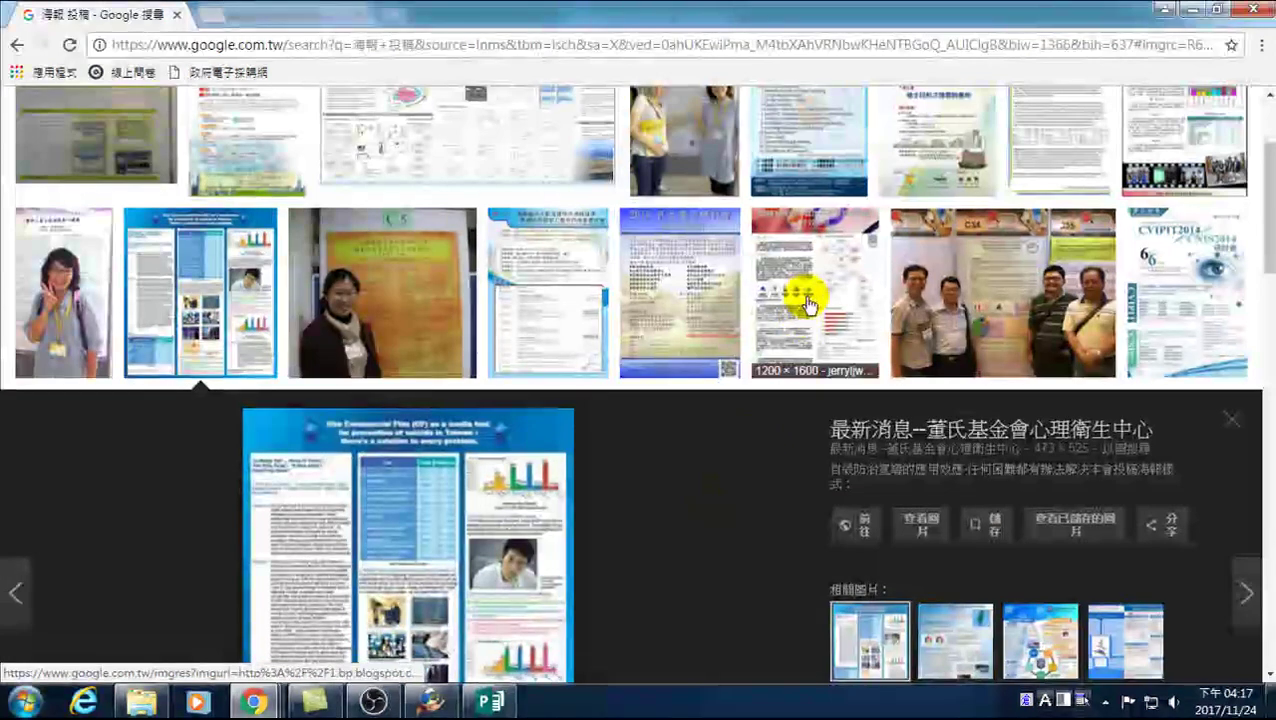
pyautogui.click(803, 313)
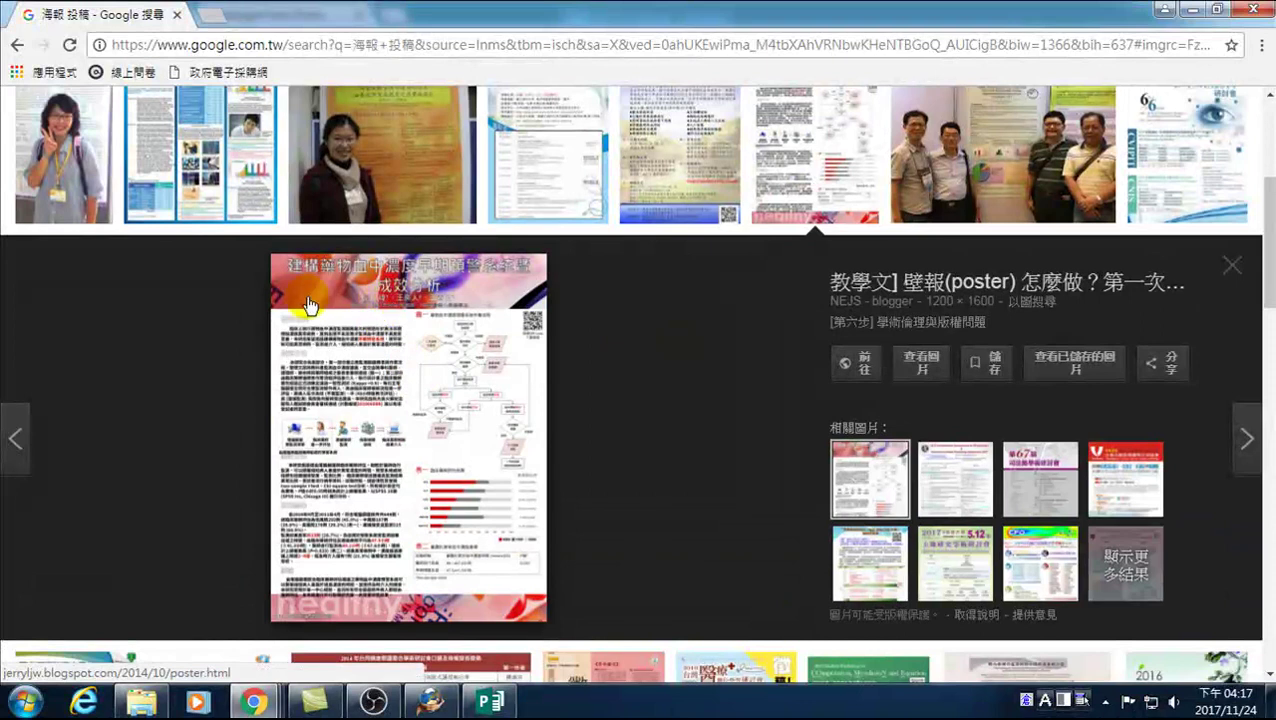